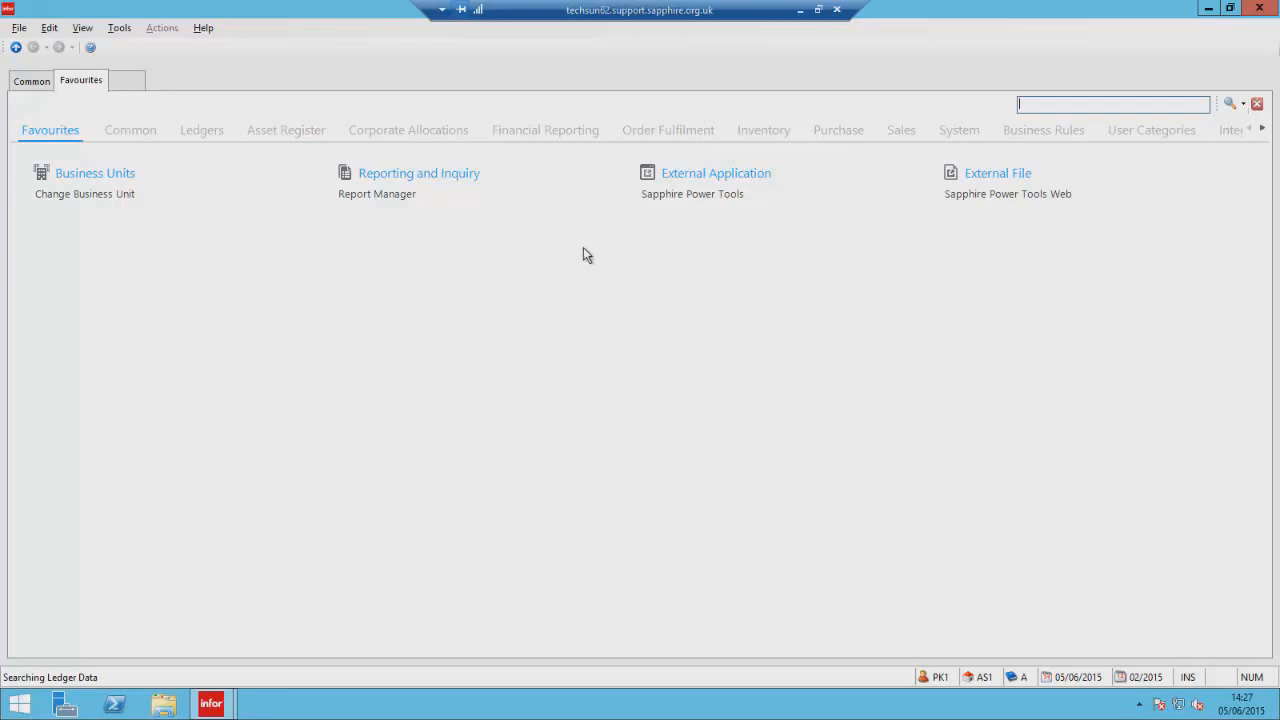
Launch Sapphire Power Tools, maximise it, and open Workflow Manager with the Transaction Data workflows expanded.
{"action": "left_click", "coordinate": [680, 197]}
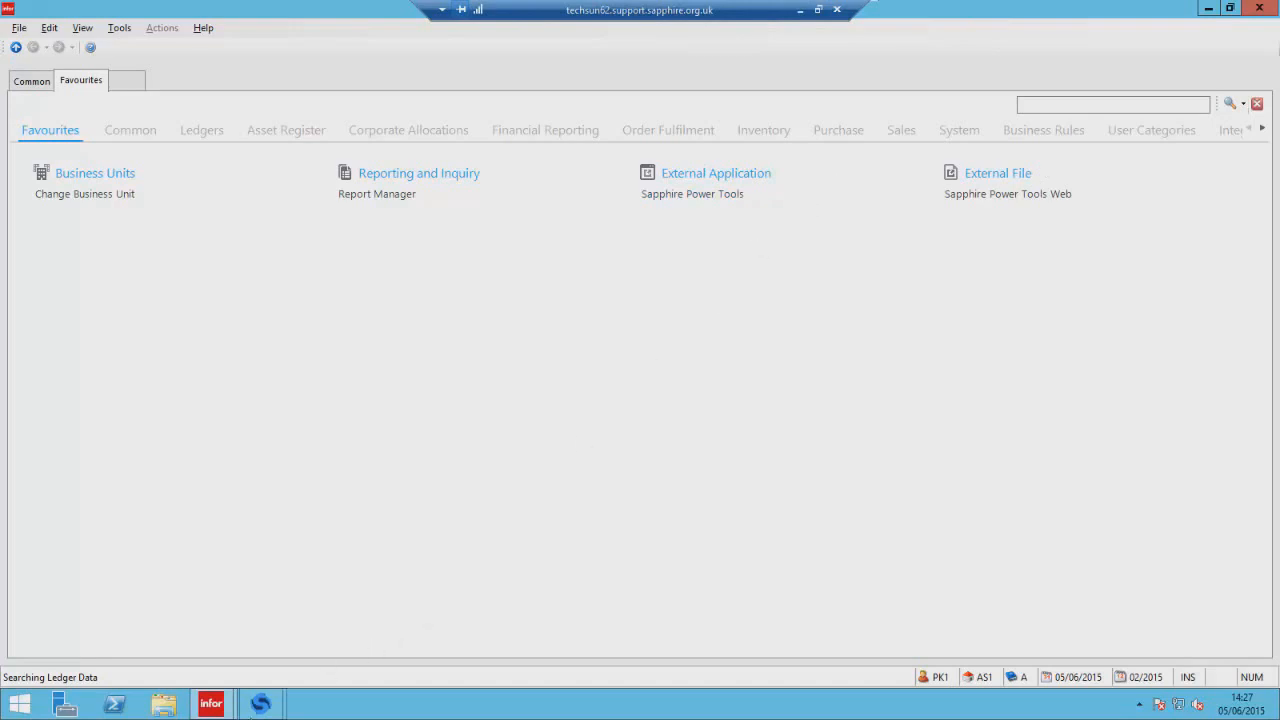
{"action": "mouse_move", "coordinate": [262, 708]}
{"action": "left_click", "coordinate": [235, 641]}
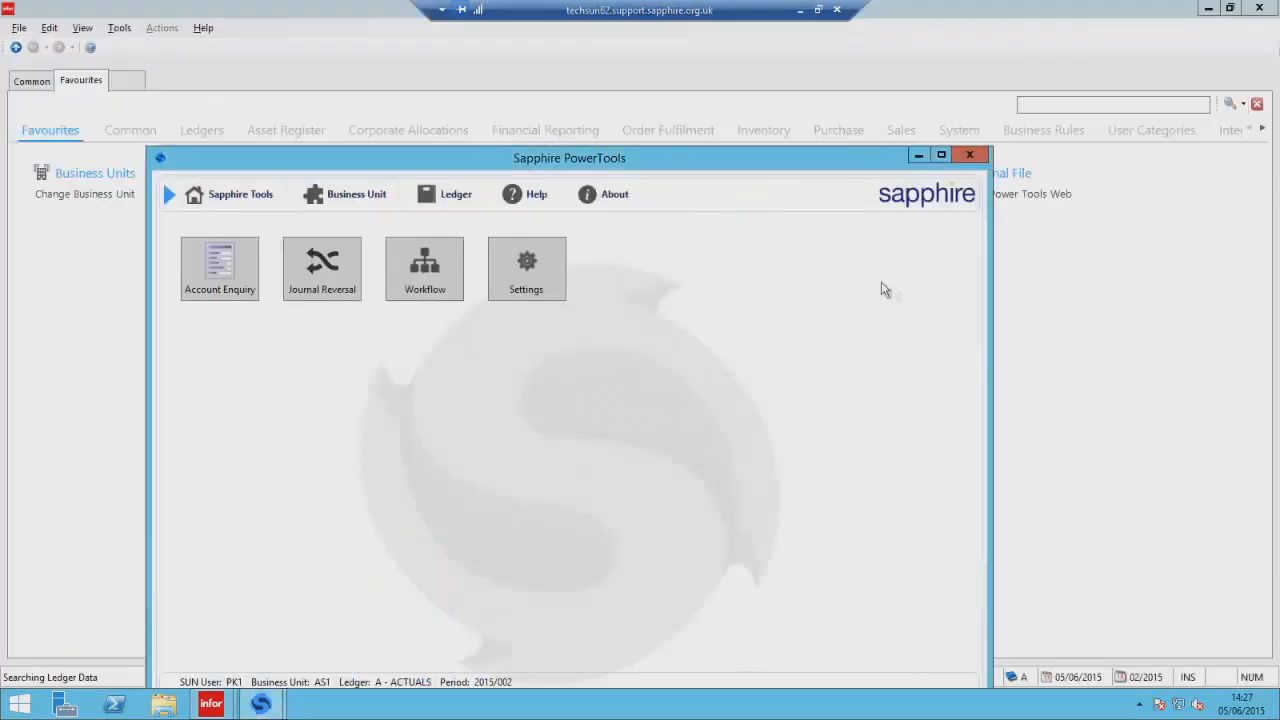
{"action": "left_click", "coordinate": [940, 157]}
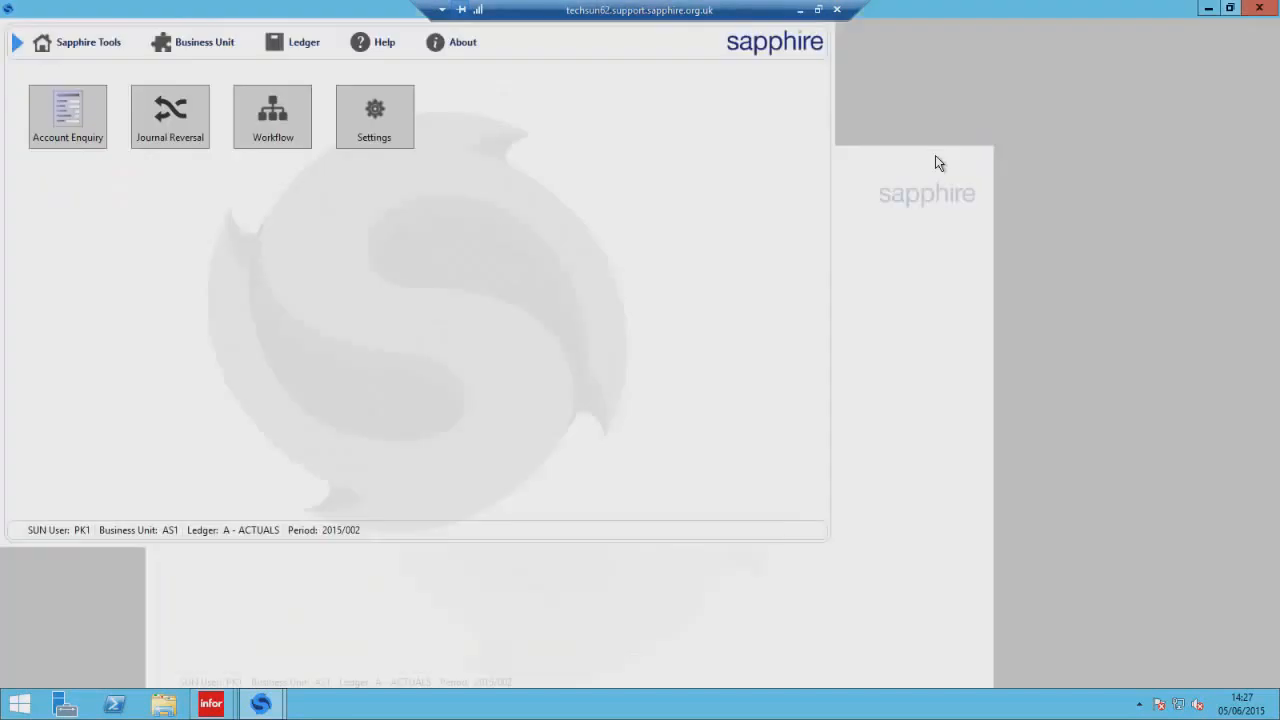
{"action": "left_click", "coordinate": [281, 135]}
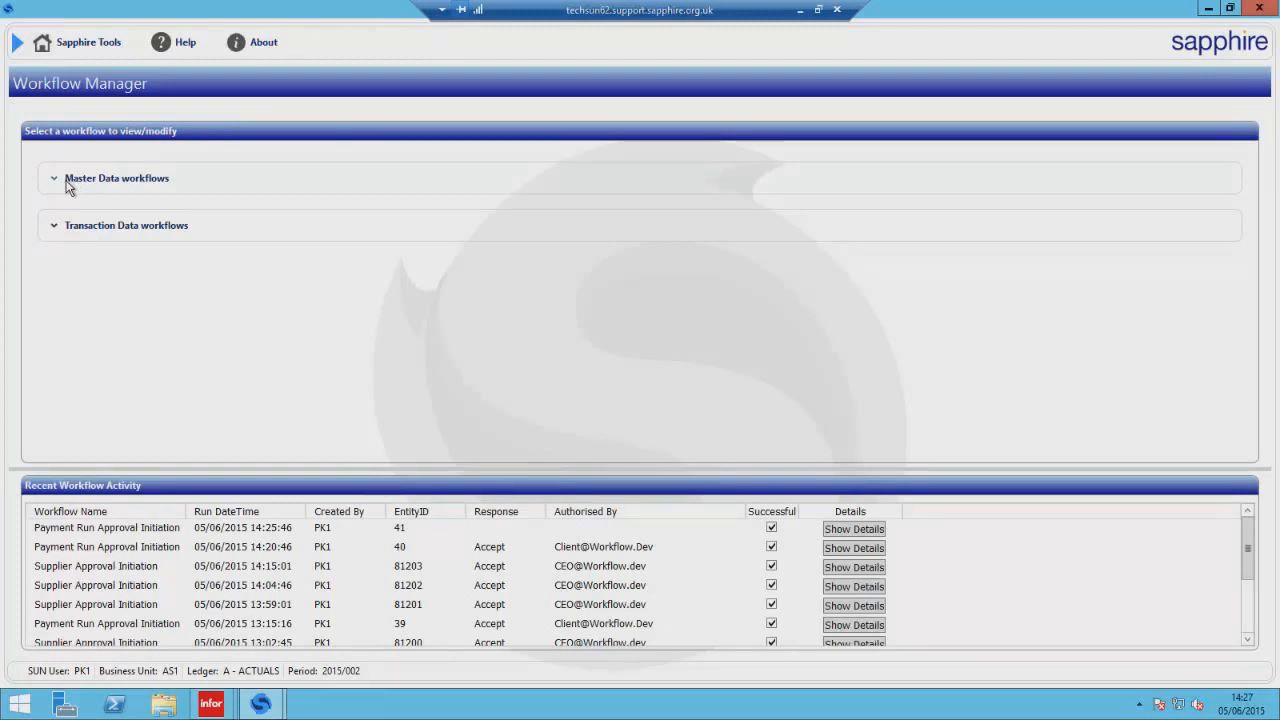
{"action": "left_click", "coordinate": [55, 226]}
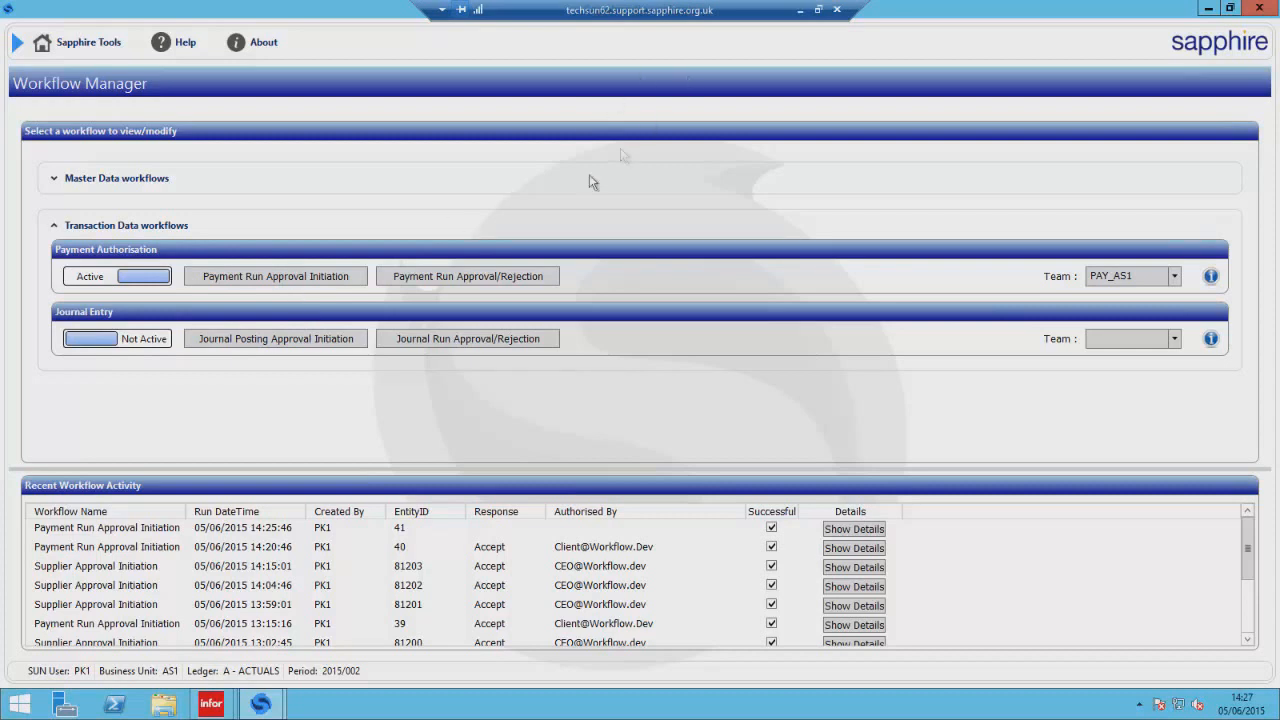
Switch back to SunSystems, search for account and open Account Allocations.
{"action": "mouse_move", "coordinate": [215, 700]}
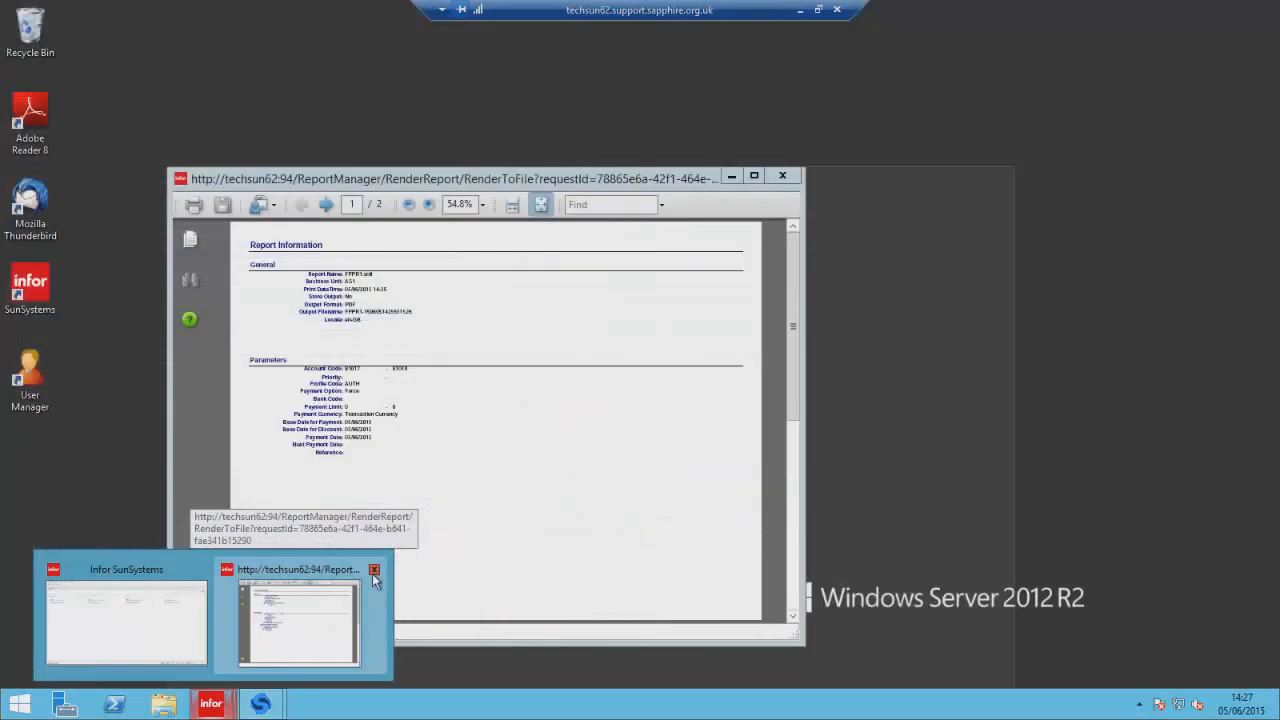
{"action": "left_click", "coordinate": [374, 571]}
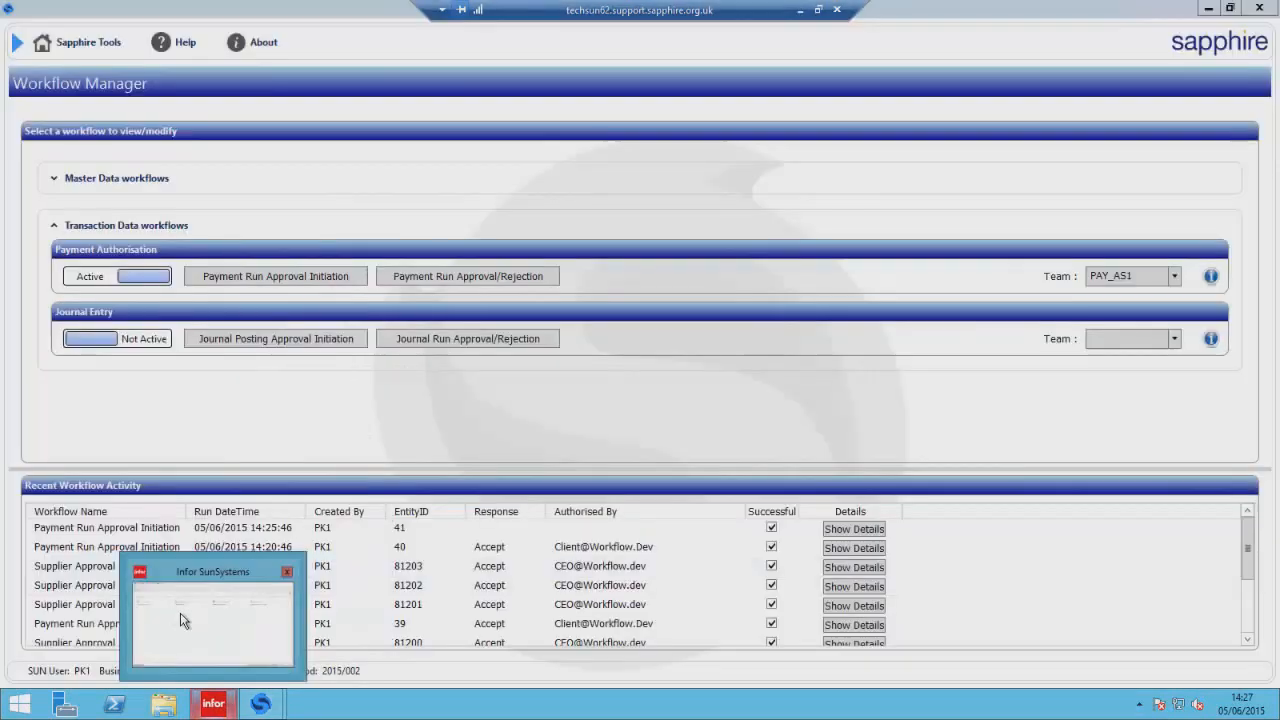
{"action": "left_click", "coordinate": [183, 621]}
{"action": "left_click", "coordinate": [1044, 108]}
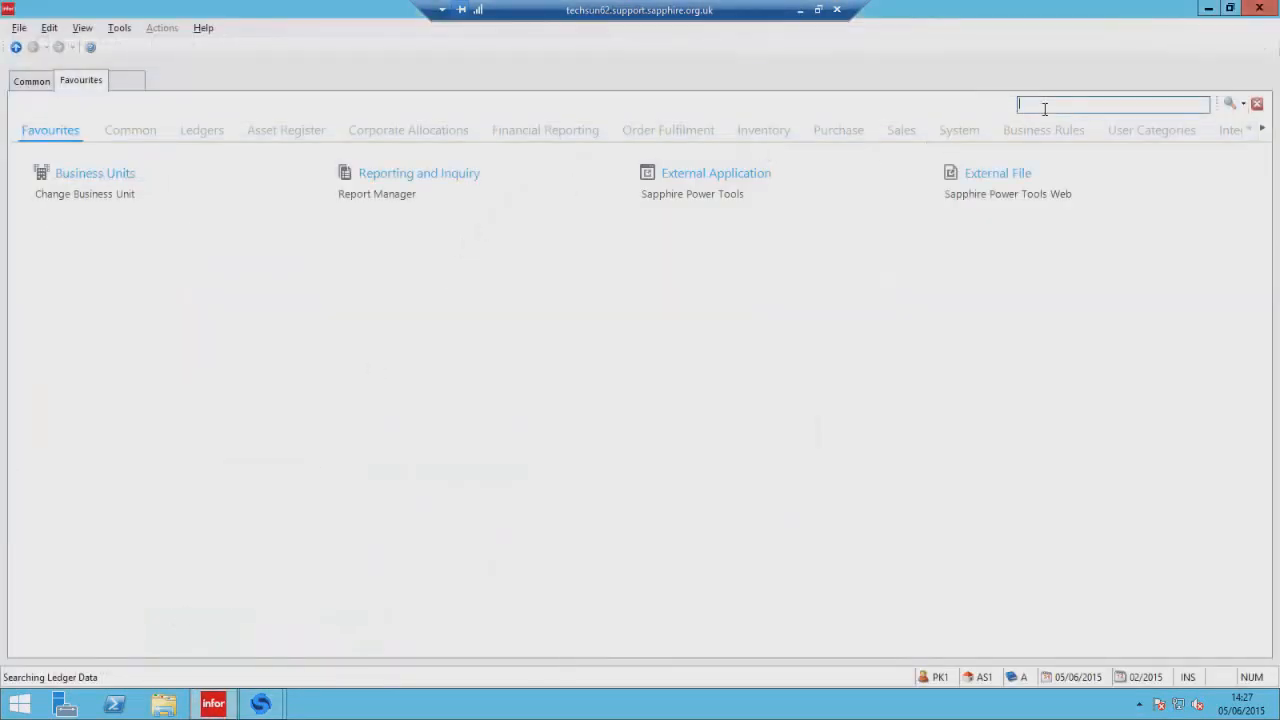
{"action": "type", "text": "account"}
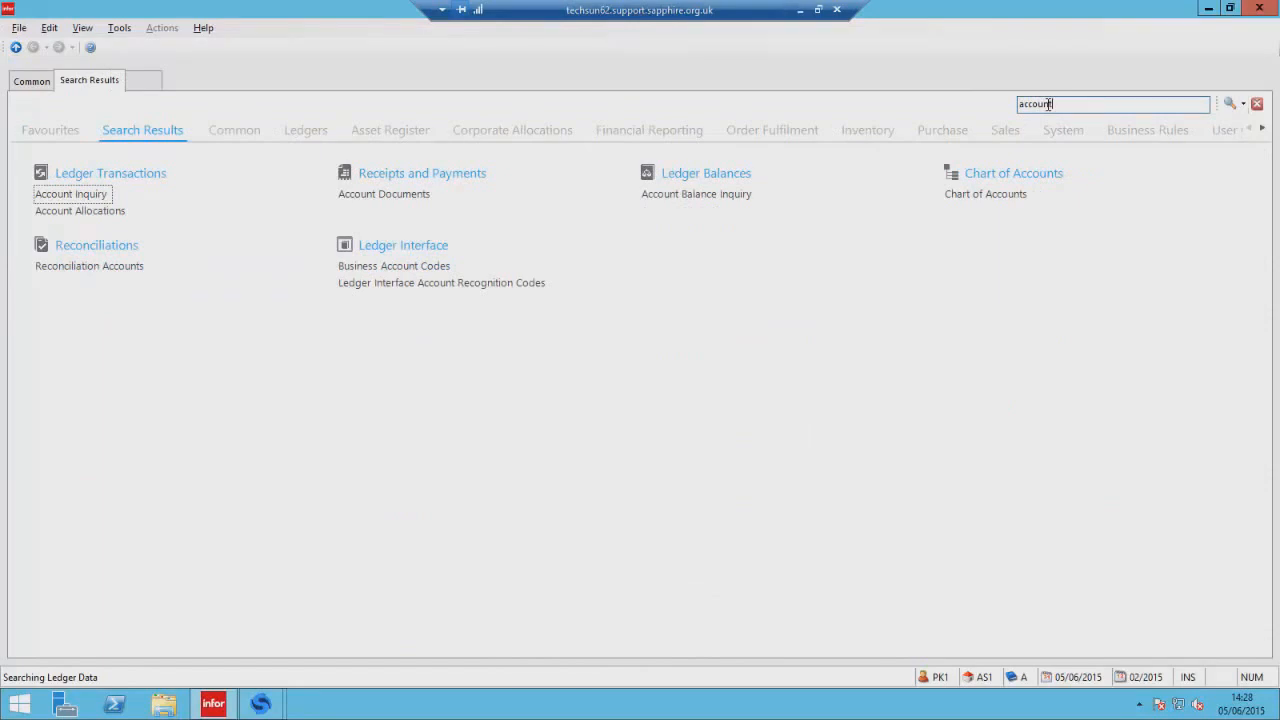
{"action": "left_click", "coordinate": [80, 211]}
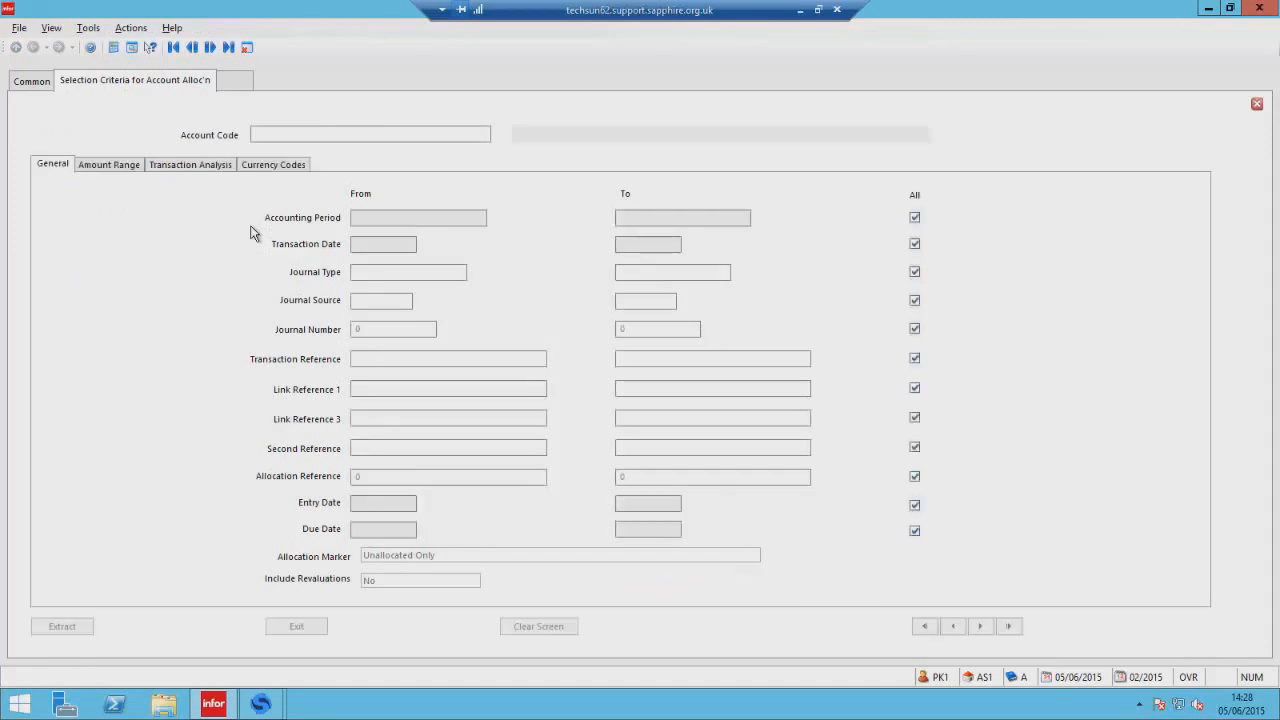
Enter account code 81017 to load its allocation details.
{"action": "type", "text": "81"}
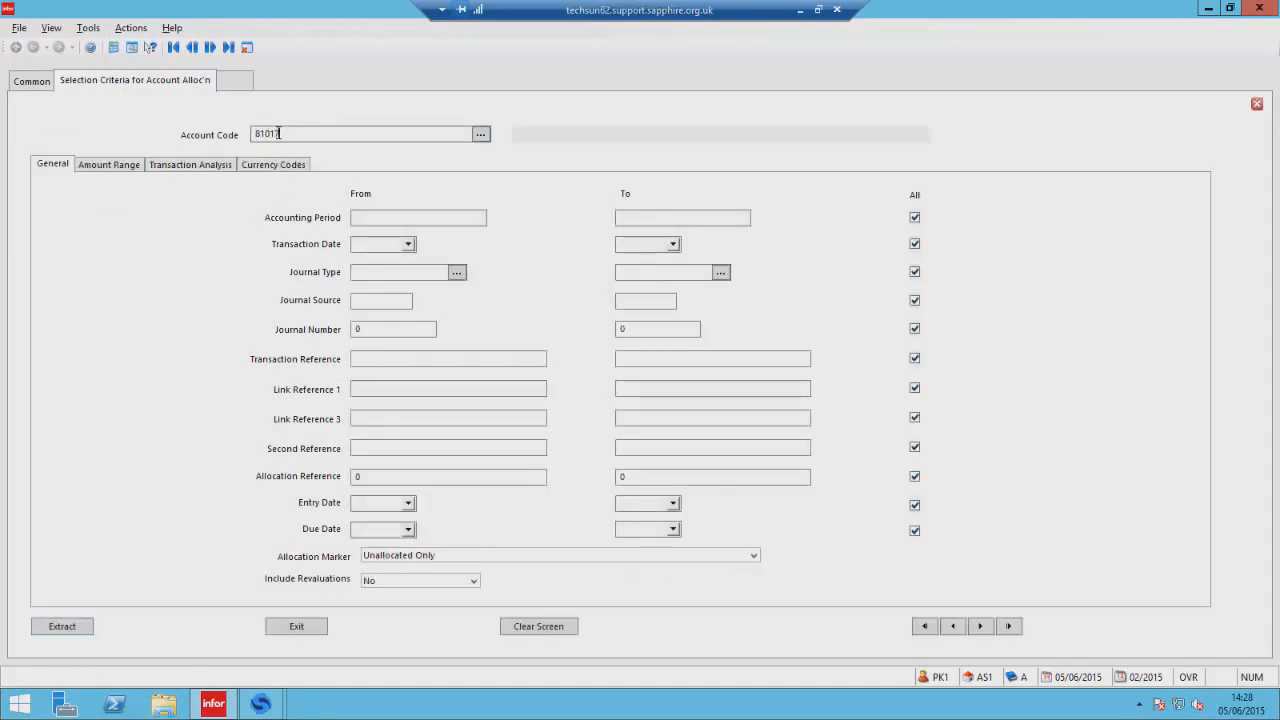
{"action": "type", "text": "017"}
{"action": "key", "text": "Return"}
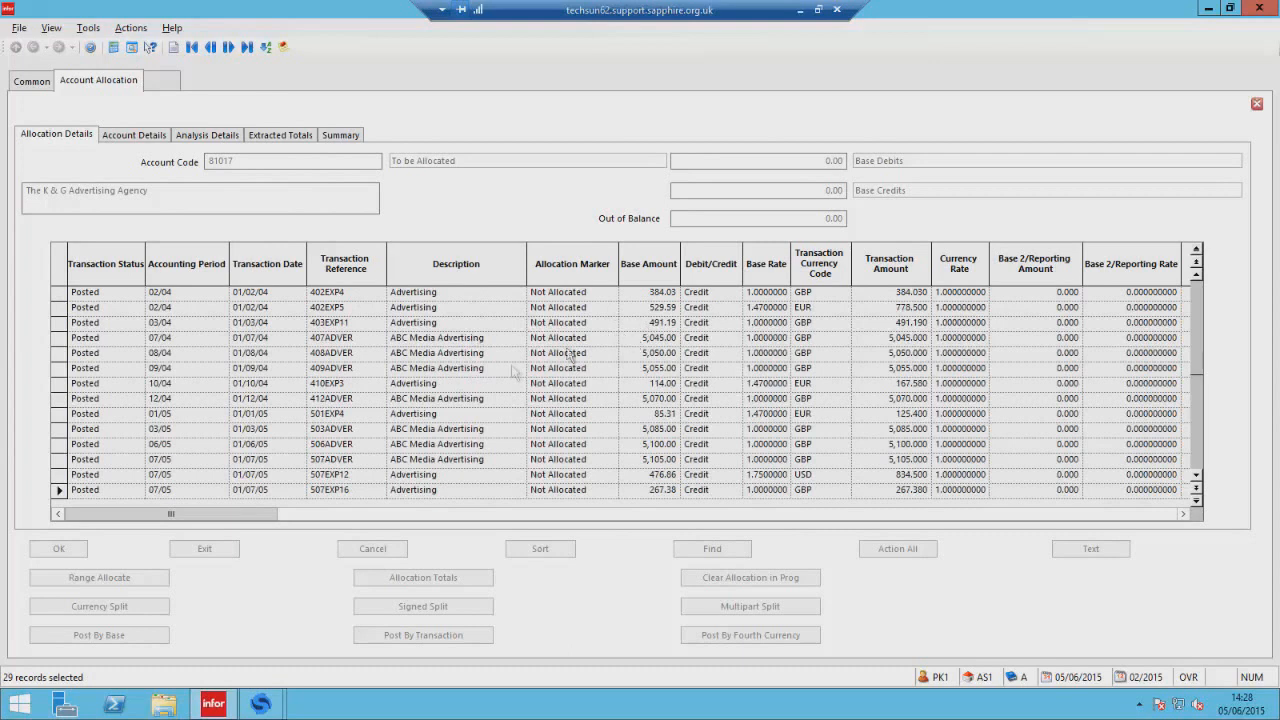
Set the allocation marker of the 407ADVER and 408ADVER transactions to Force.
{"action": "left_click", "coordinate": [610, 338]}
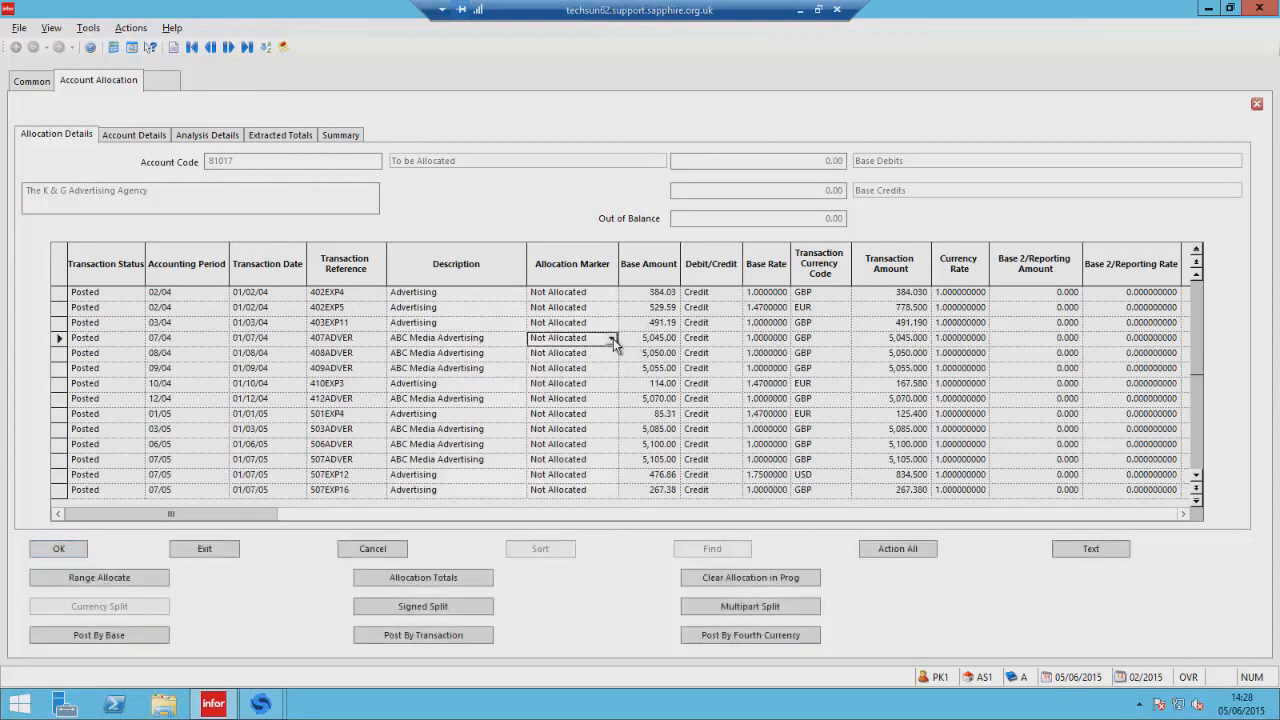
{"action": "left_click", "coordinate": [611, 338]}
{"action": "scroll", "coordinate": [600, 385], "scroll_direction": "down", "scroll_amount": 2}
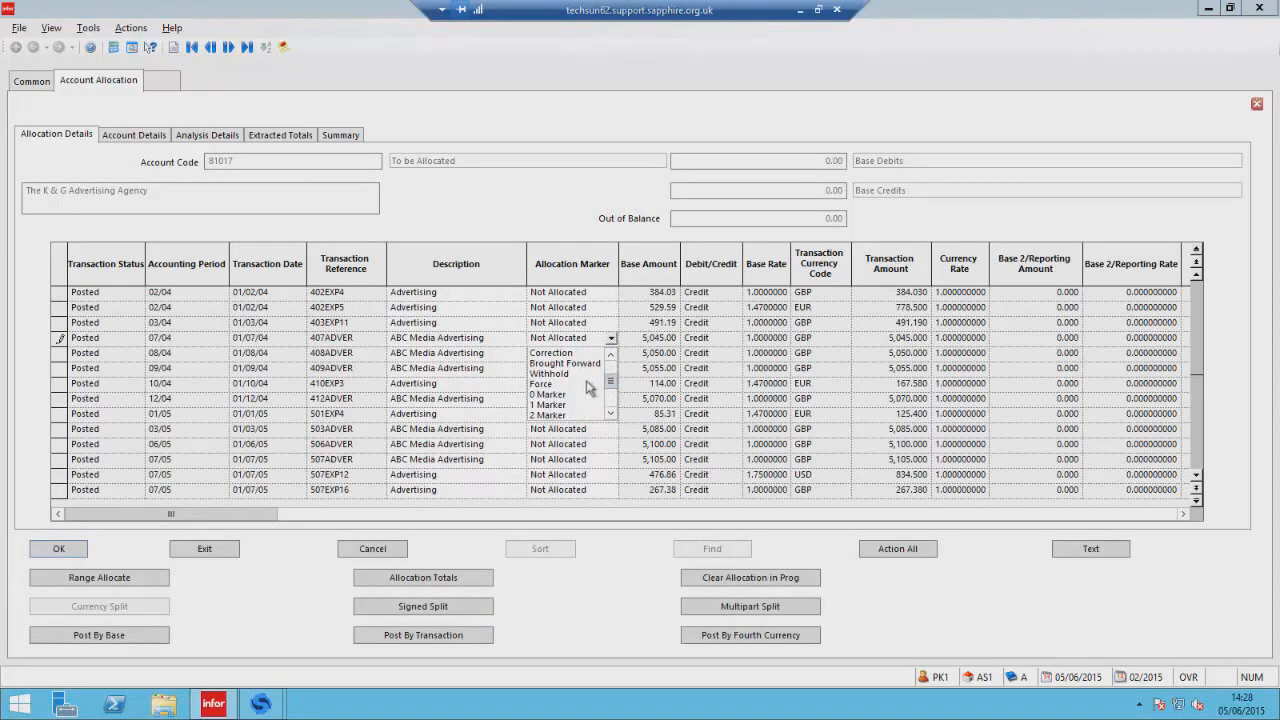
{"action": "left_click", "coordinate": [595, 384]}
{"action": "left_click", "coordinate": [611, 353]}
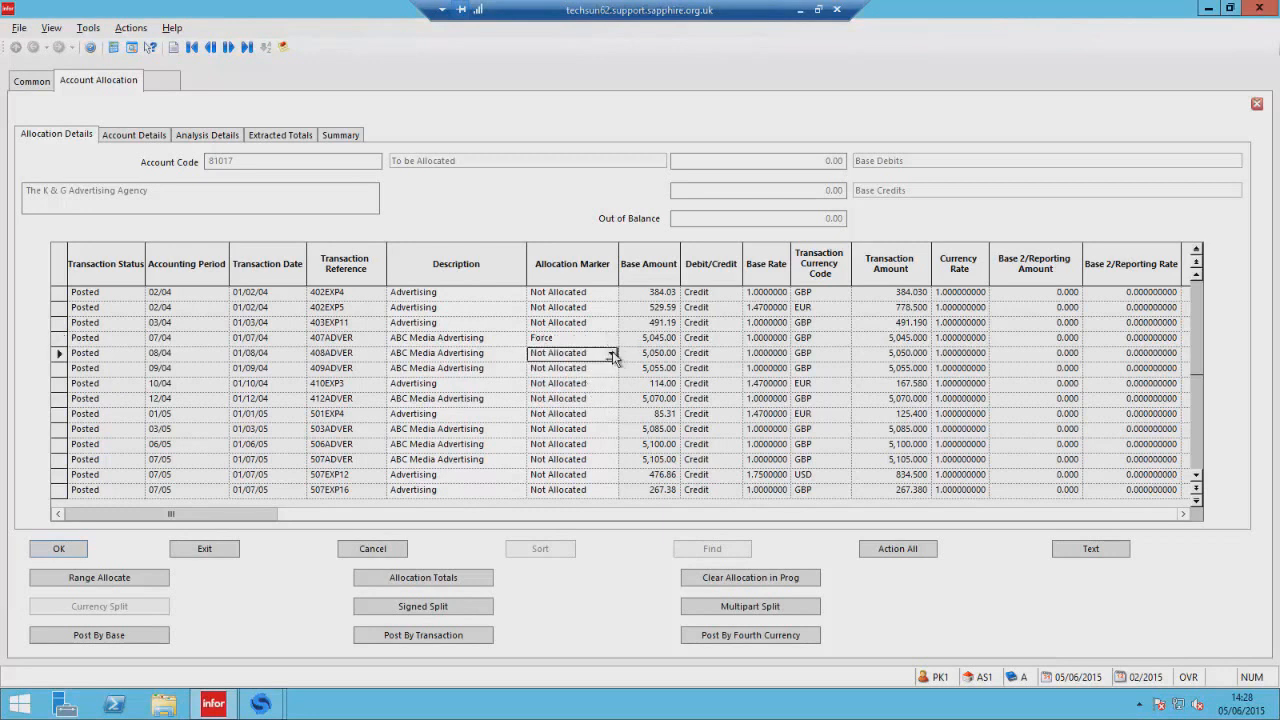
{"action": "left_click", "coordinate": [612, 354]}
{"action": "scroll", "coordinate": [600, 395], "scroll_direction": "down", "scroll_amount": 2}
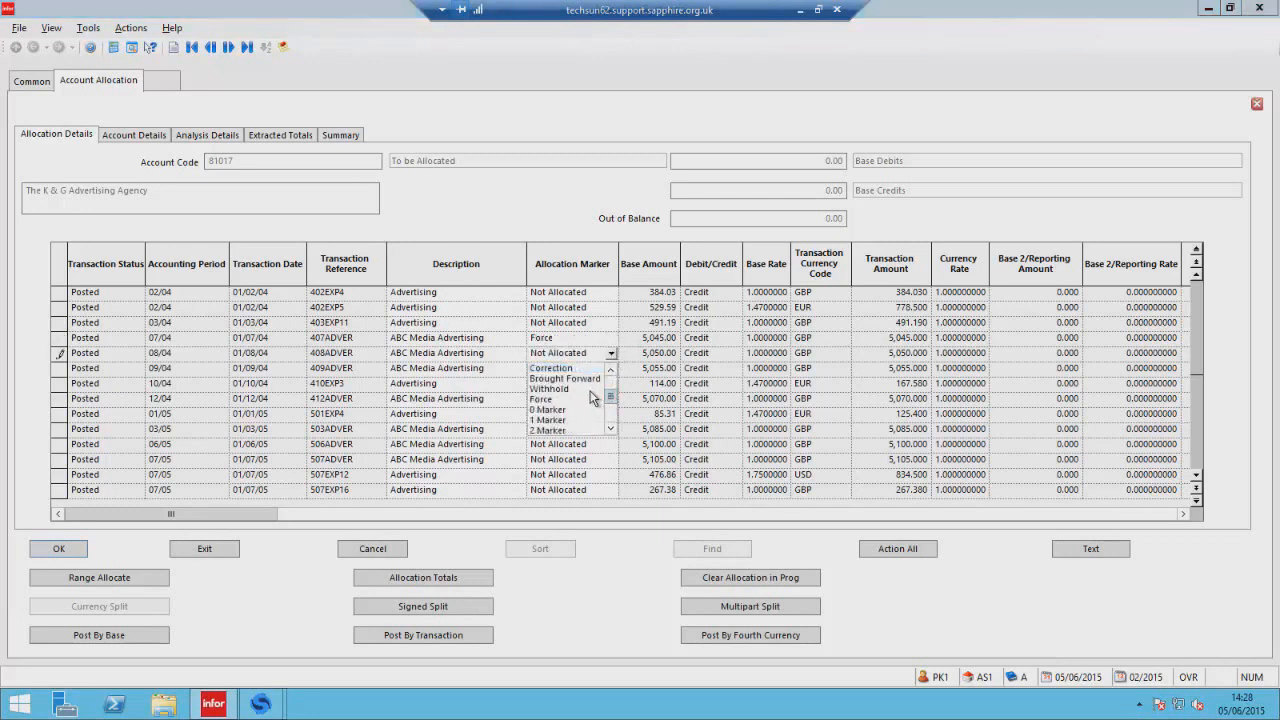
{"action": "left_click", "coordinate": [586, 399]}
Post the allocations by base and exit the selection criteria screen.
{"action": "left_click", "coordinate": [112, 638]}
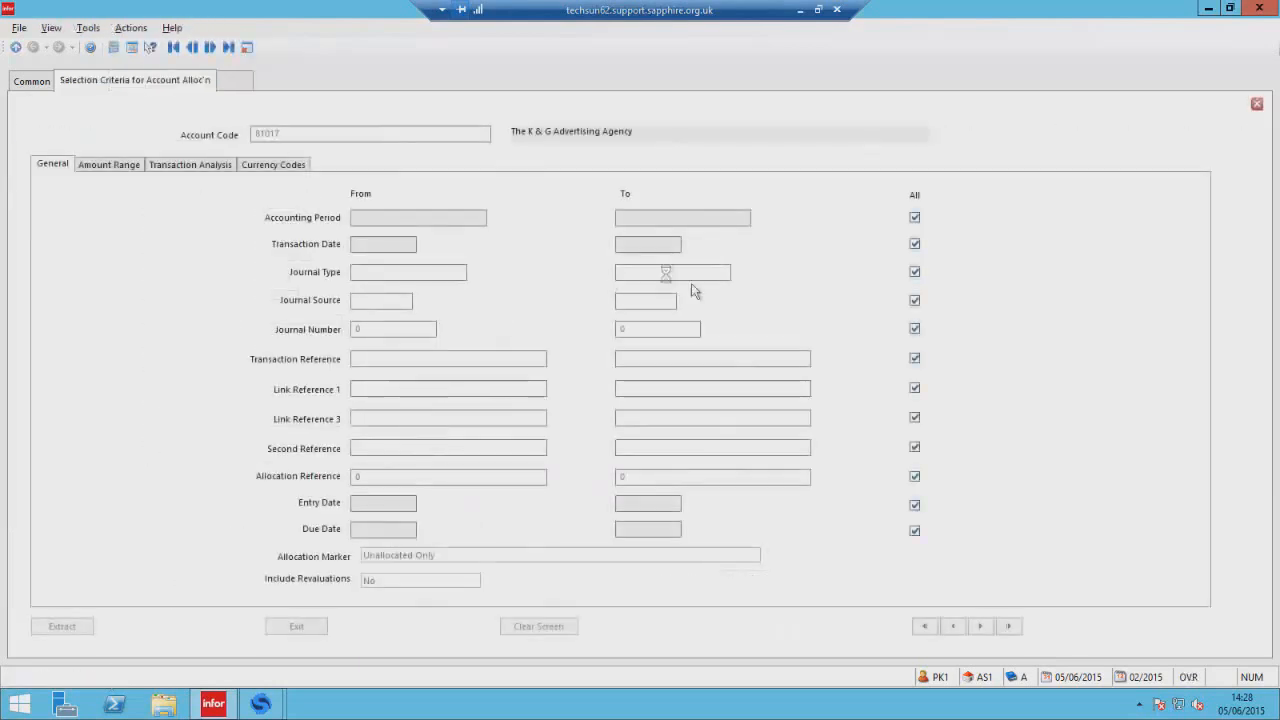
{"action": "left_click", "coordinate": [291, 628]}
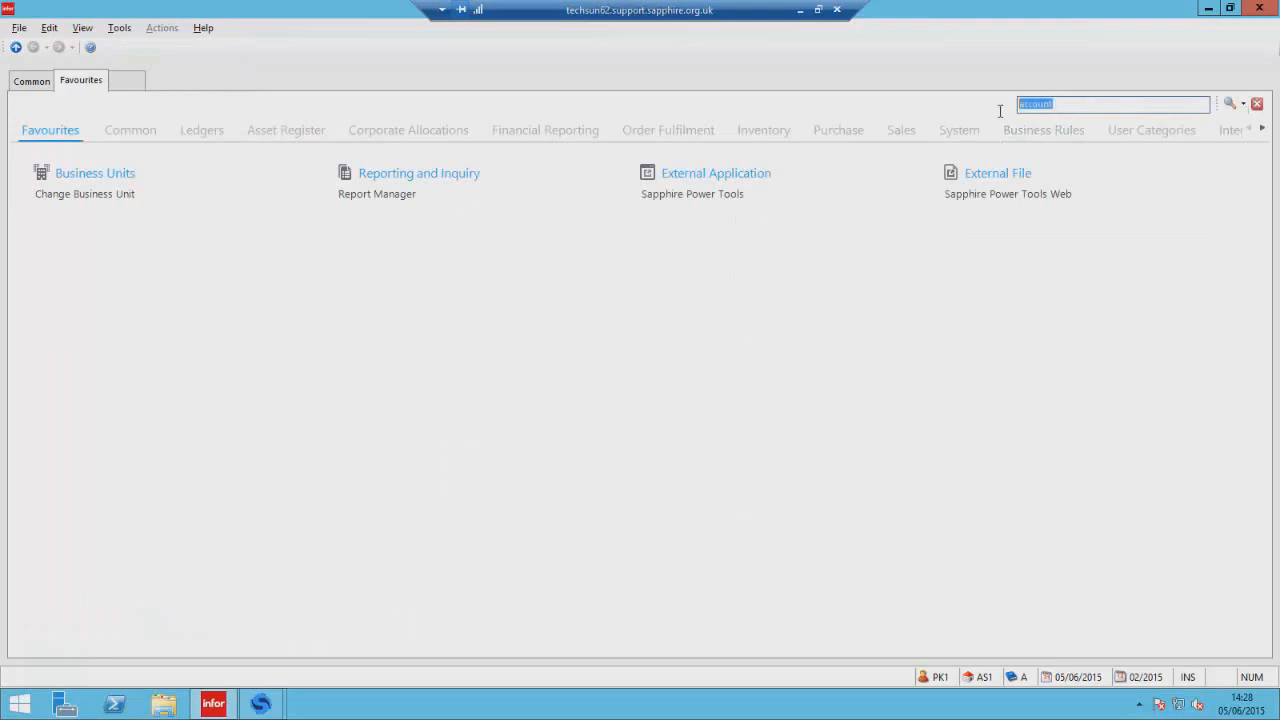
Search for payment, open Payment Run and answer No to the unposted journals warning.
{"action": "type", "text": "payment"}
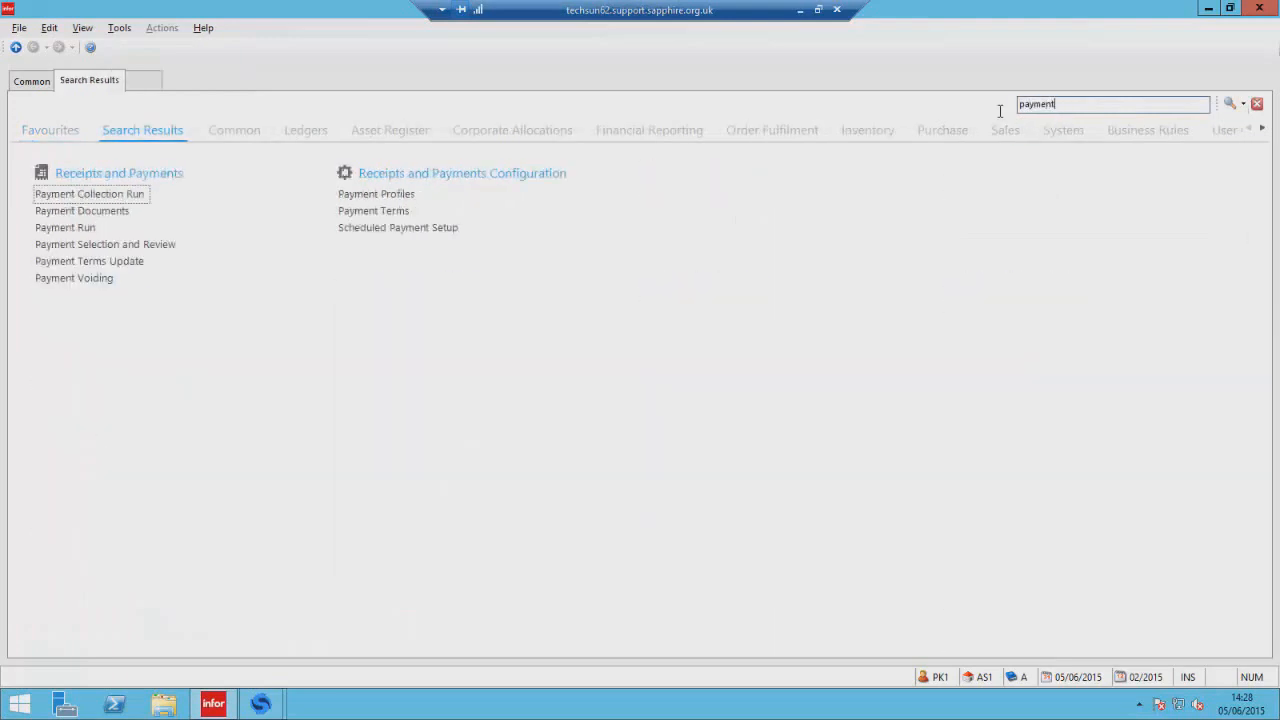
{"action": "left_click", "coordinate": [82, 229]}
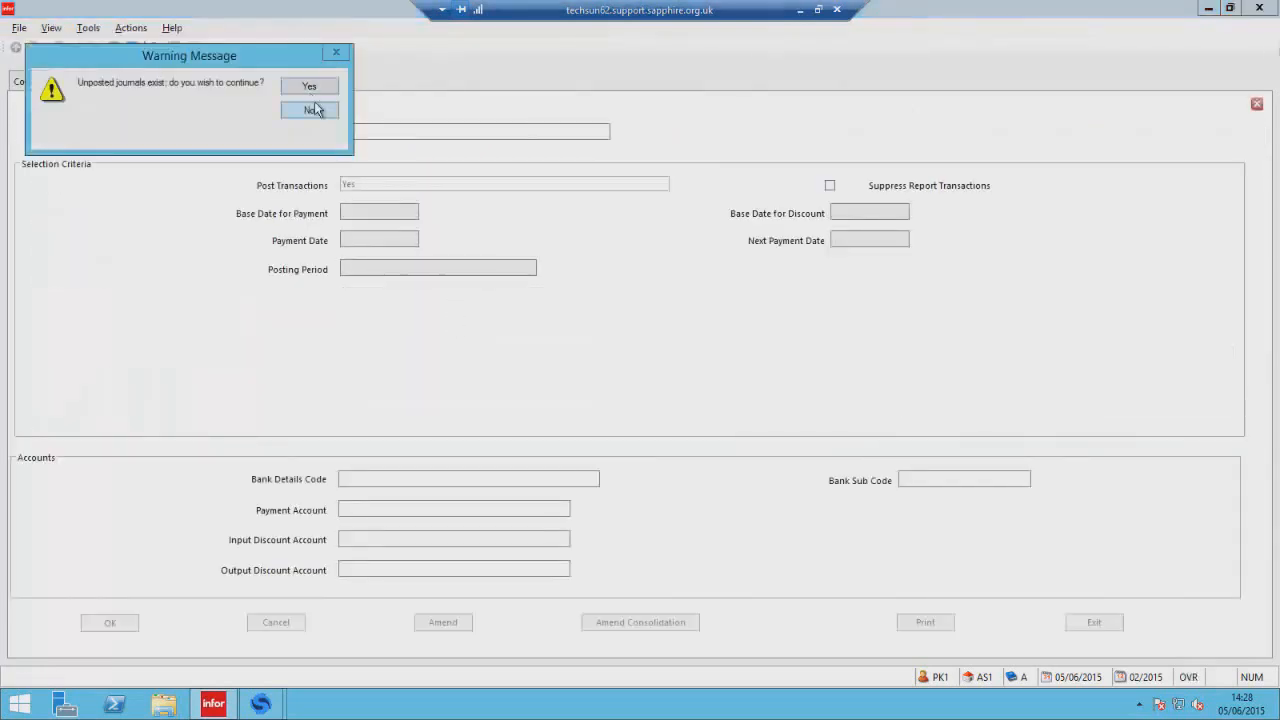
{"action": "left_click", "coordinate": [323, 106]}
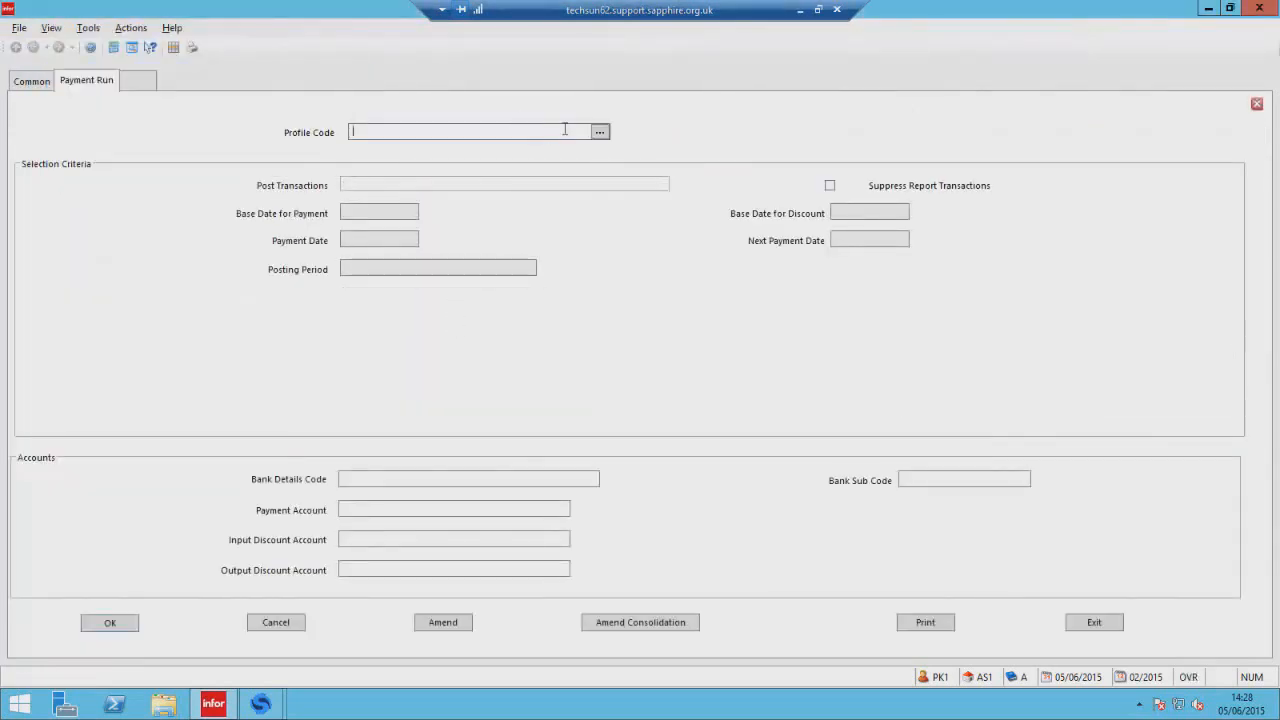
Choose the AUTH payment profile and set Post Transactions to Yes.
{"action": "left_click", "coordinate": [600, 133]}
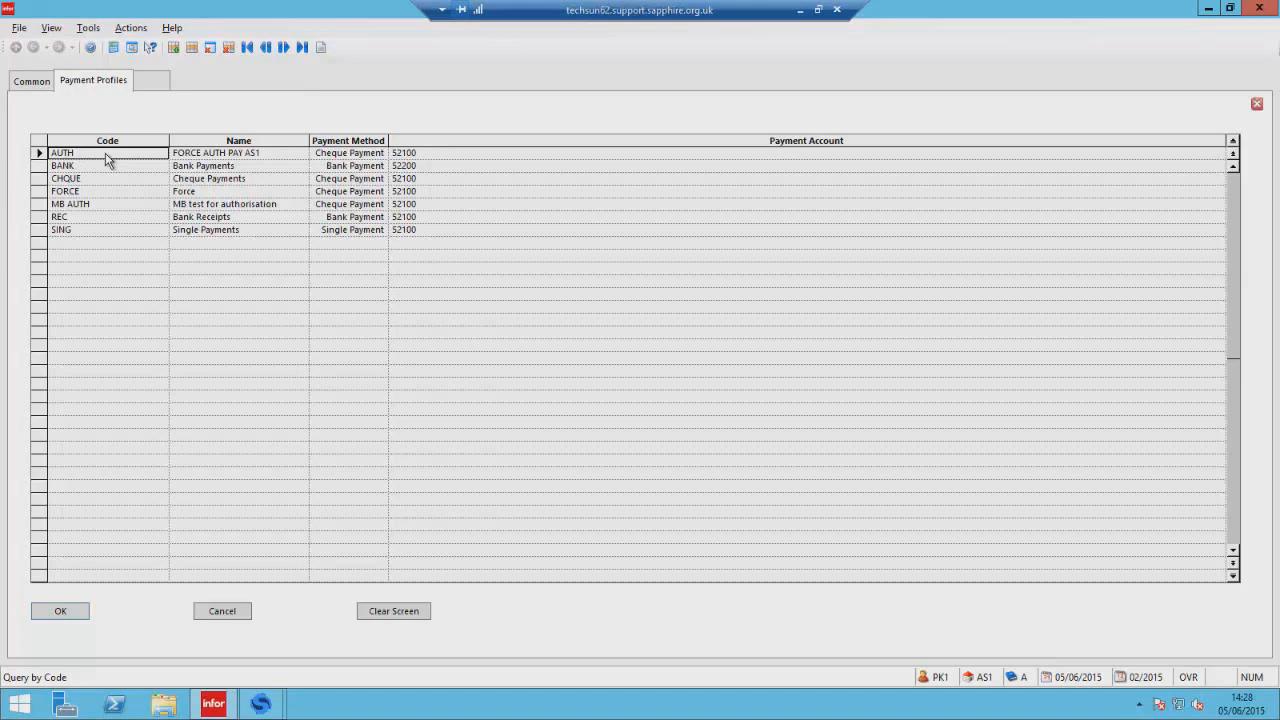
{"action": "double_click", "coordinate": [107, 157]}
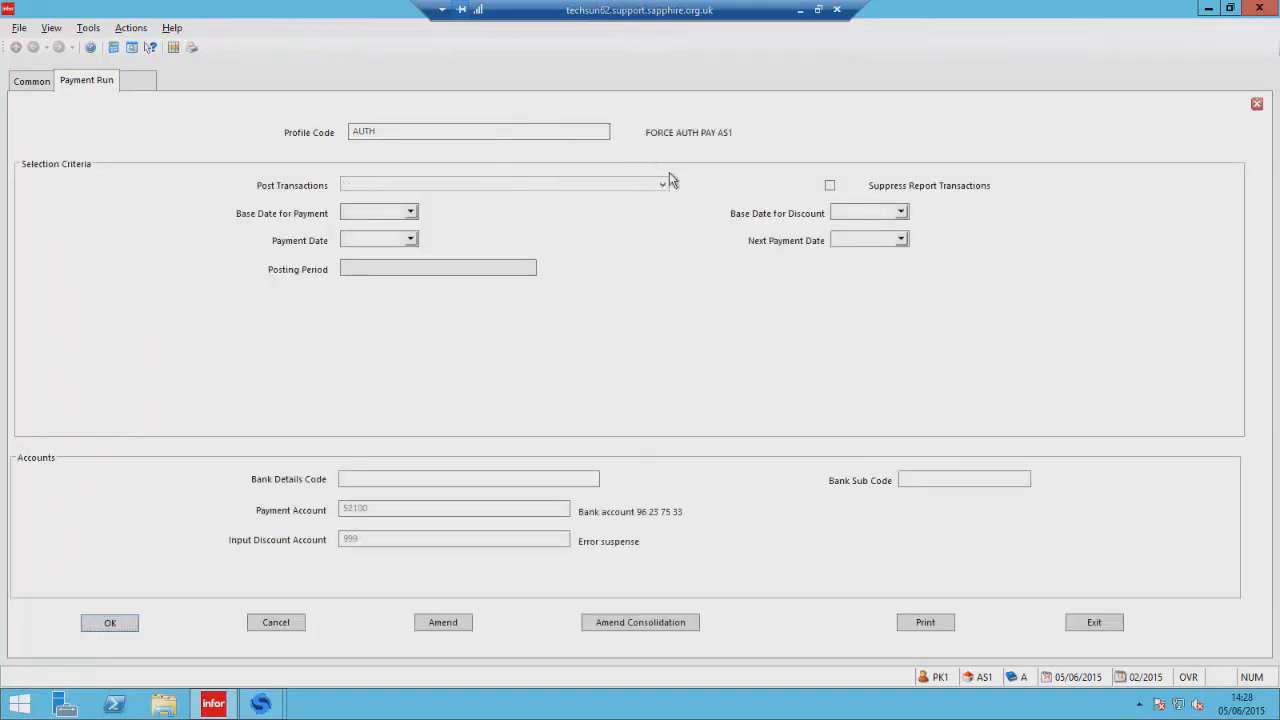
{"action": "left_click", "coordinate": [663, 184]}
{"action": "left_click", "coordinate": [587, 197]}
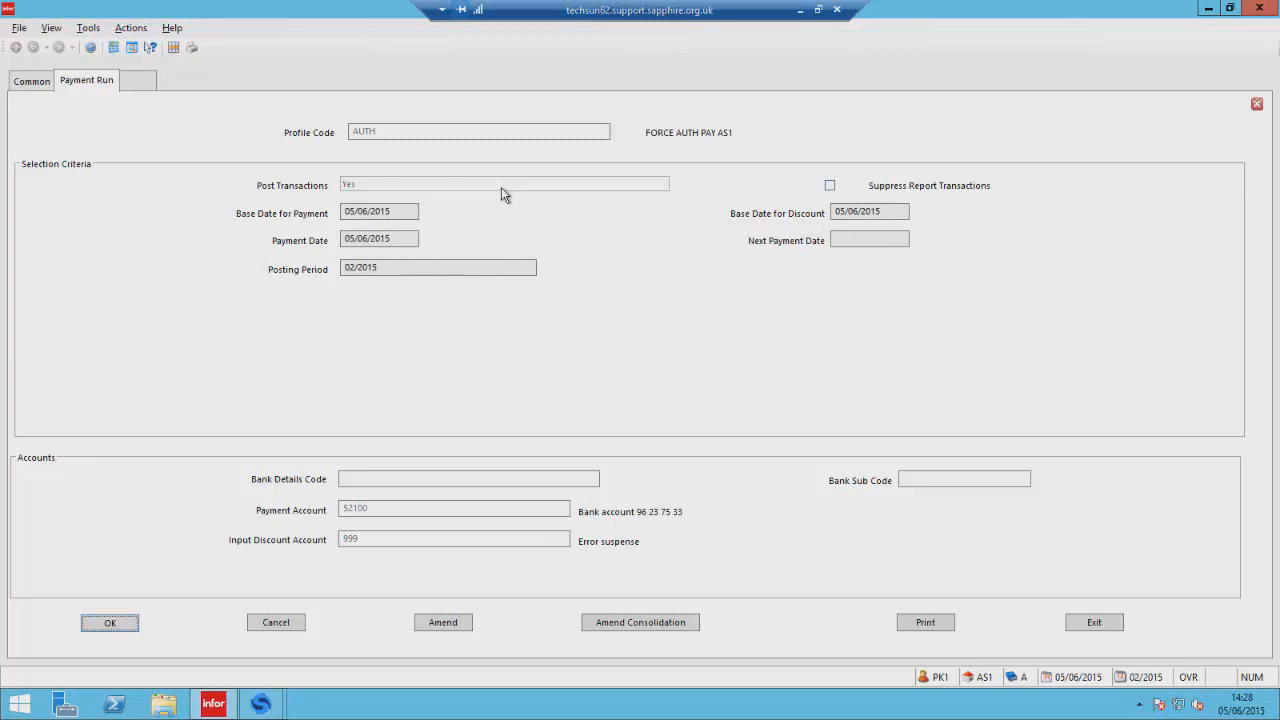
Print the payment run with View output and submit it with the authorisation comment Please approve.
{"action": "left_click", "coordinate": [925, 622]}
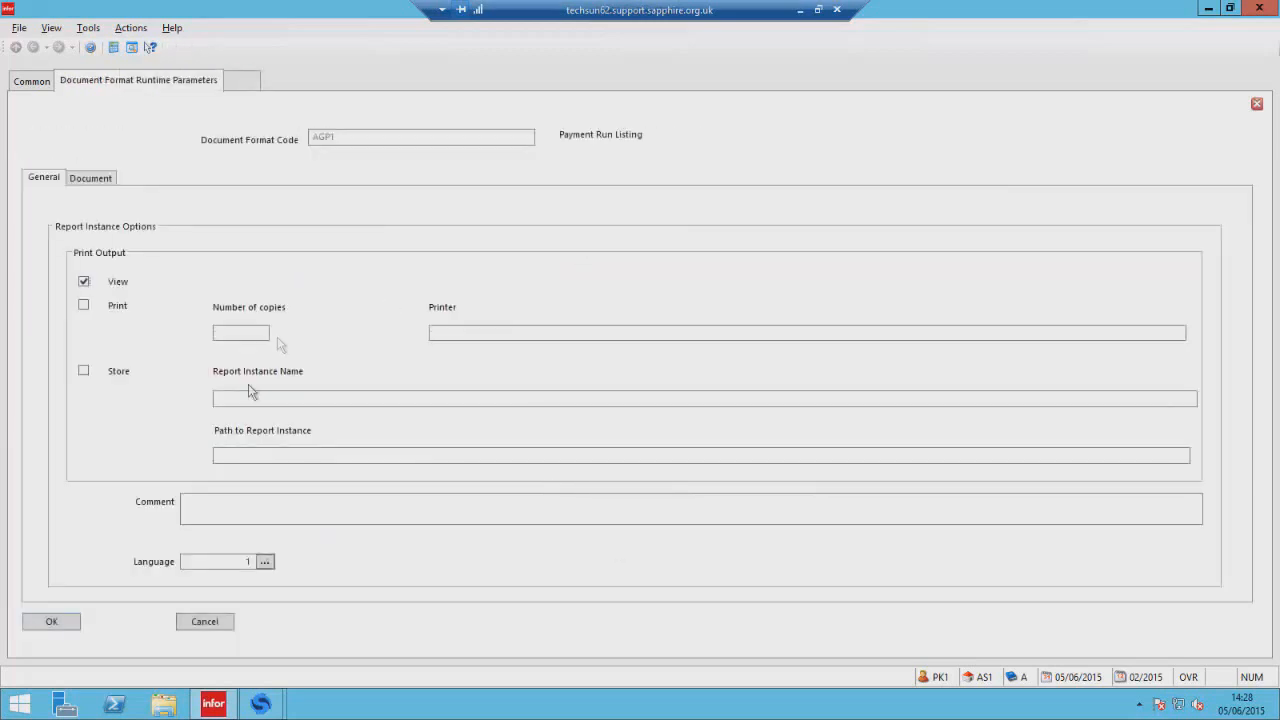
{"action": "left_click", "coordinate": [73, 621]}
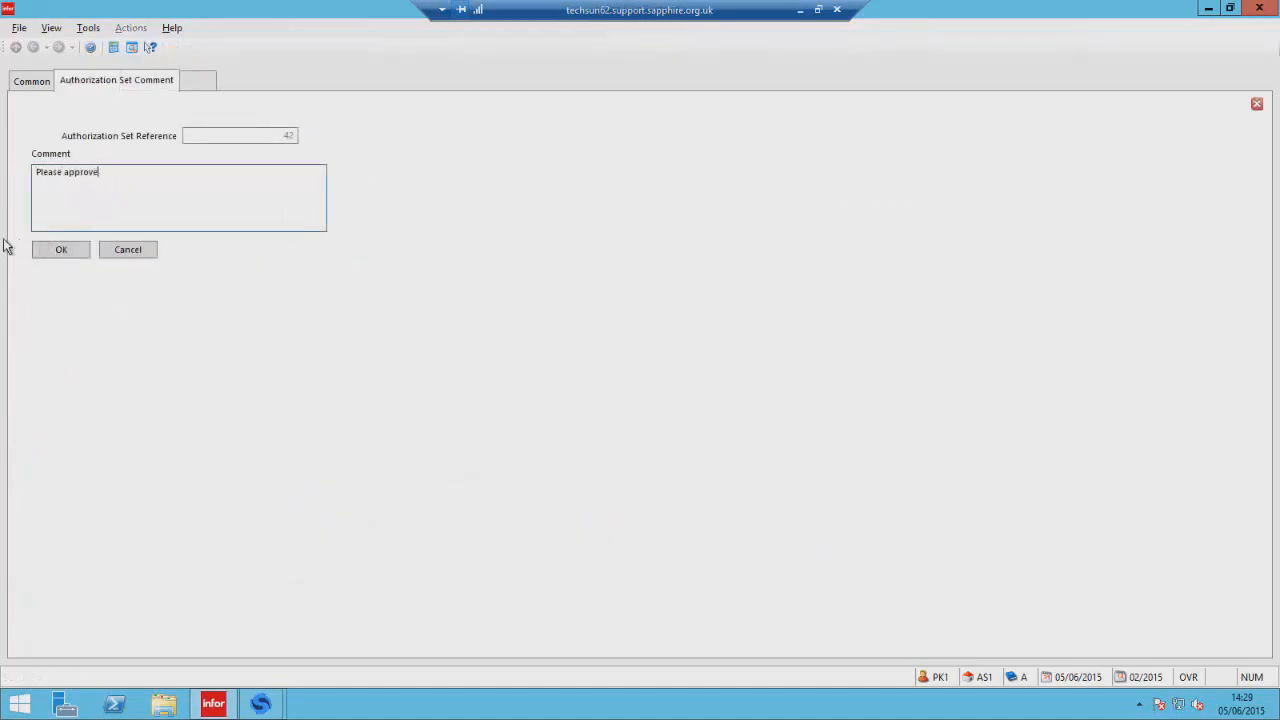
{"action": "left_click", "coordinate": [44, 250]}
Dismiss the Adobe Reader message and close the payment run report viewer.
{"action": "left_click", "coordinate": [351, 130]}
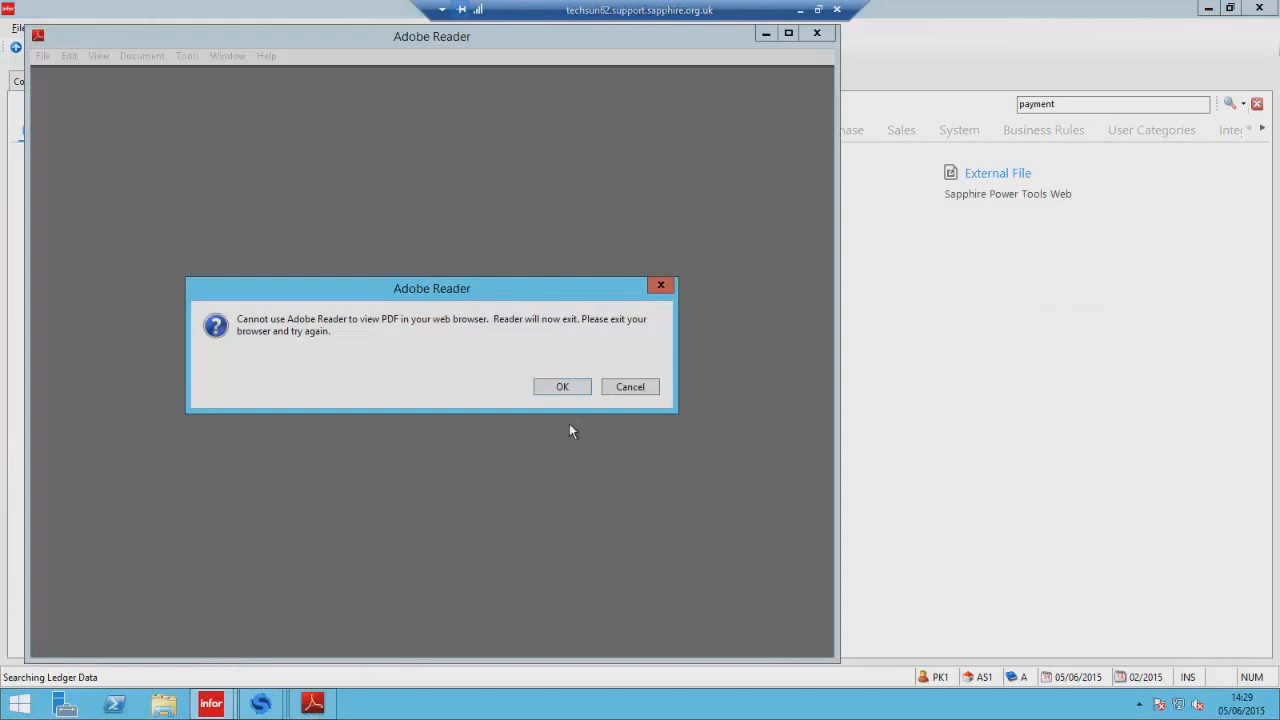
{"action": "left_click", "coordinate": [563, 387]}
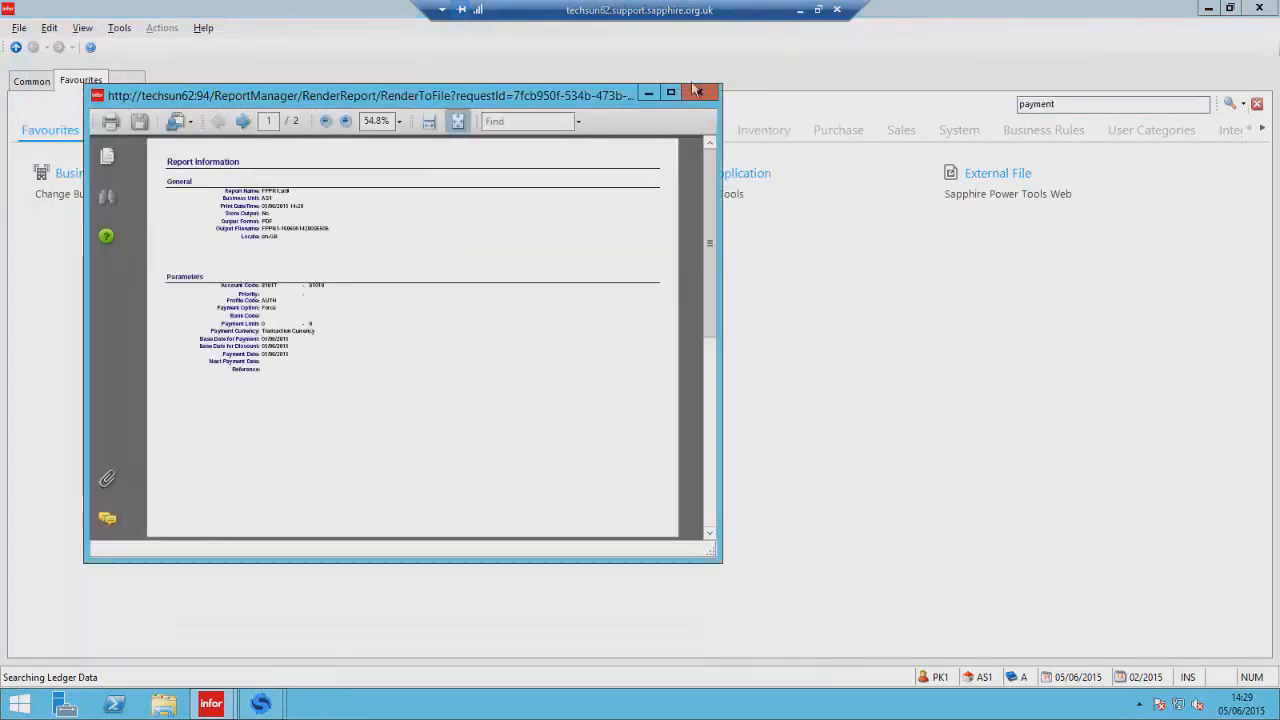
{"action": "left_click", "coordinate": [703, 91]}
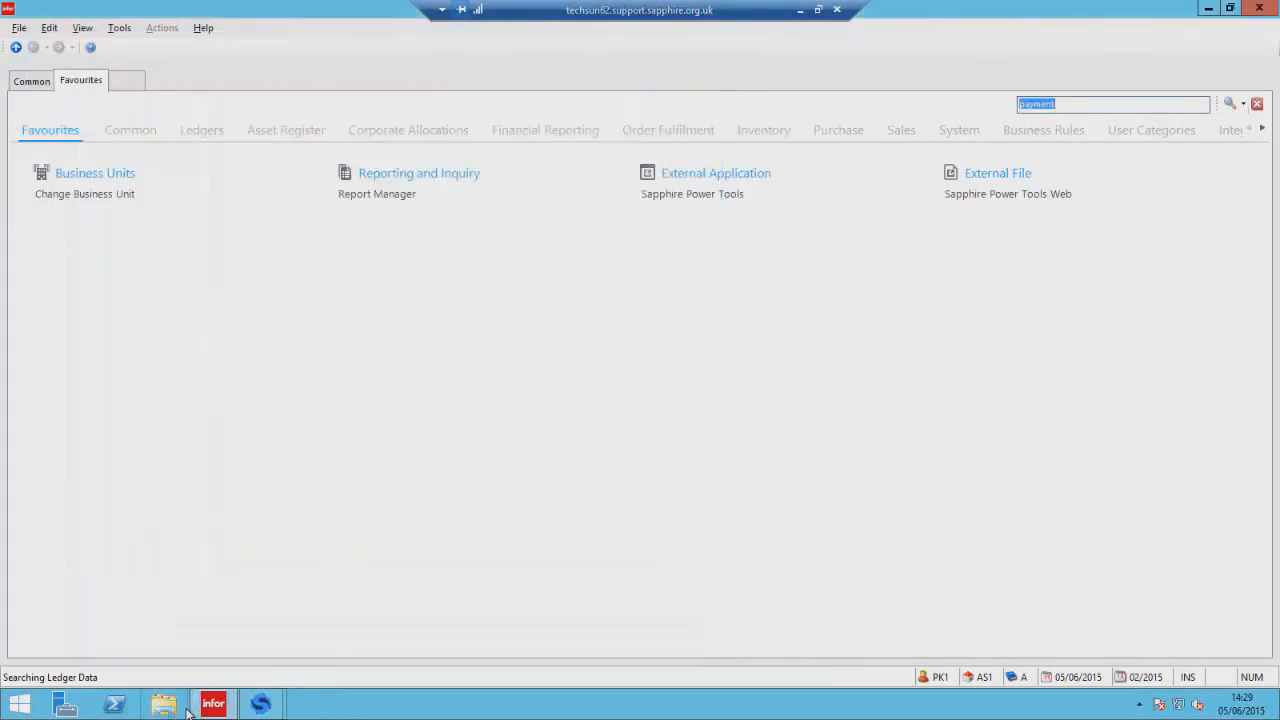
Minimise SunSystems and Power Tools and launch Mozilla Thunderbird.
{"action": "left_click", "coordinate": [1211, 10]}
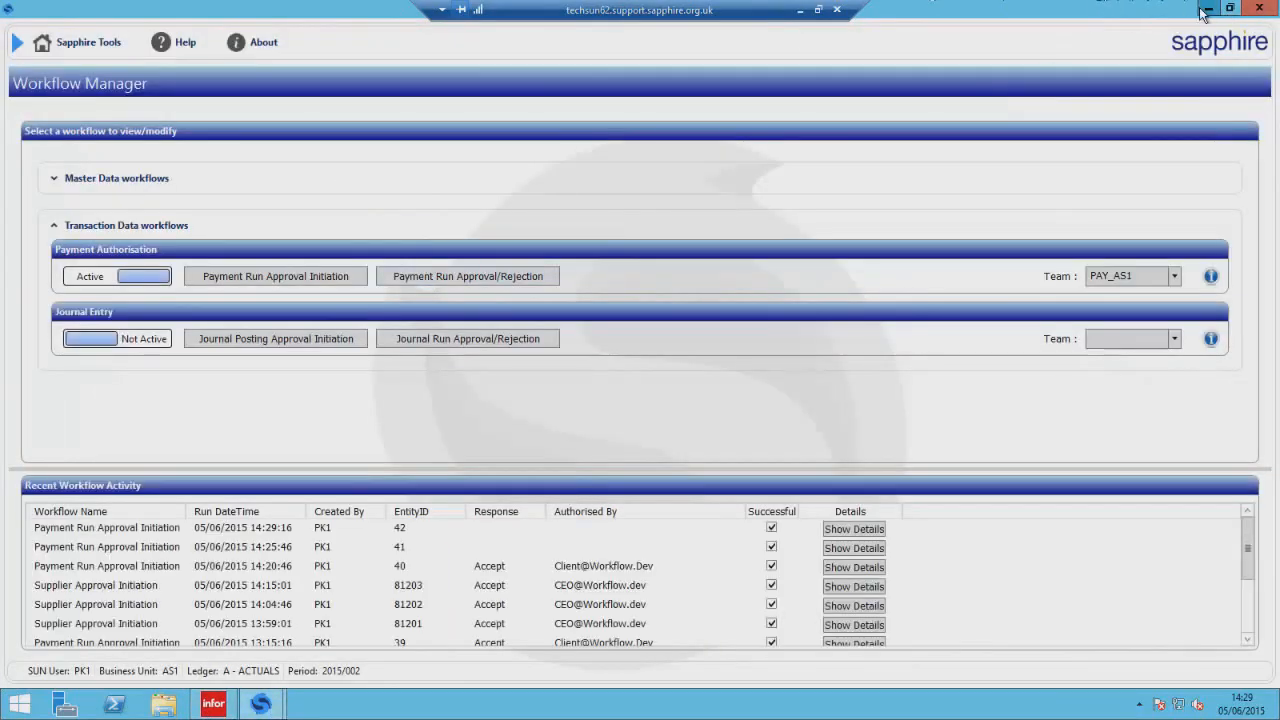
{"action": "left_click", "coordinate": [1208, 9]}
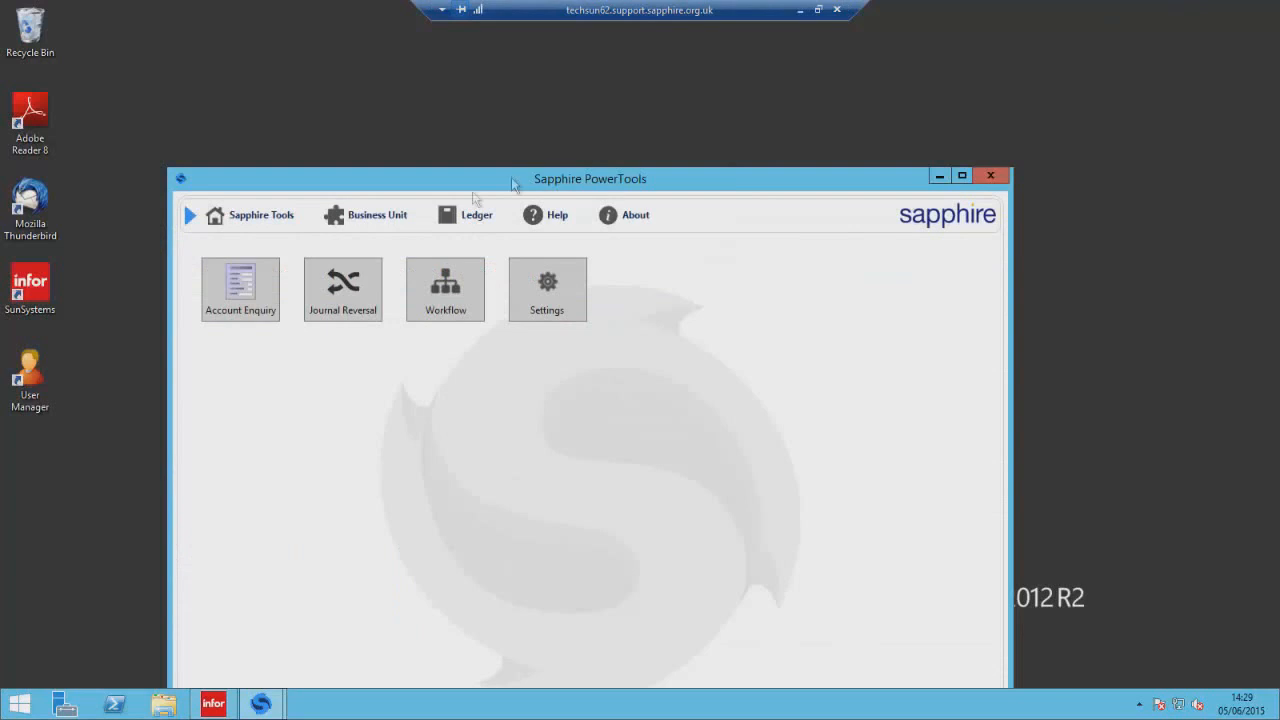
{"action": "double_click", "coordinate": [30, 205]}
{"action": "left_click", "coordinate": [927, 181]}
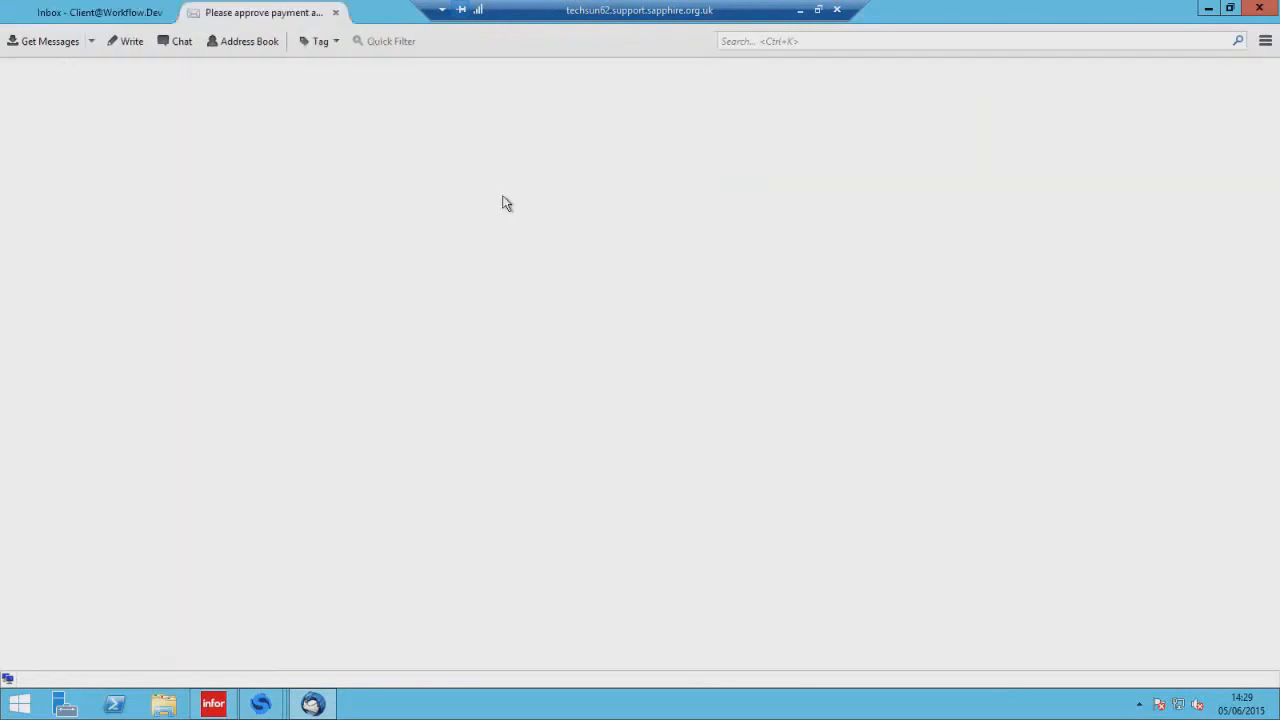
Open the newest Please approve payment above 2000 email in the inbox and follow its authorisation link.
{"action": "left_click", "coordinate": [42, 14]}
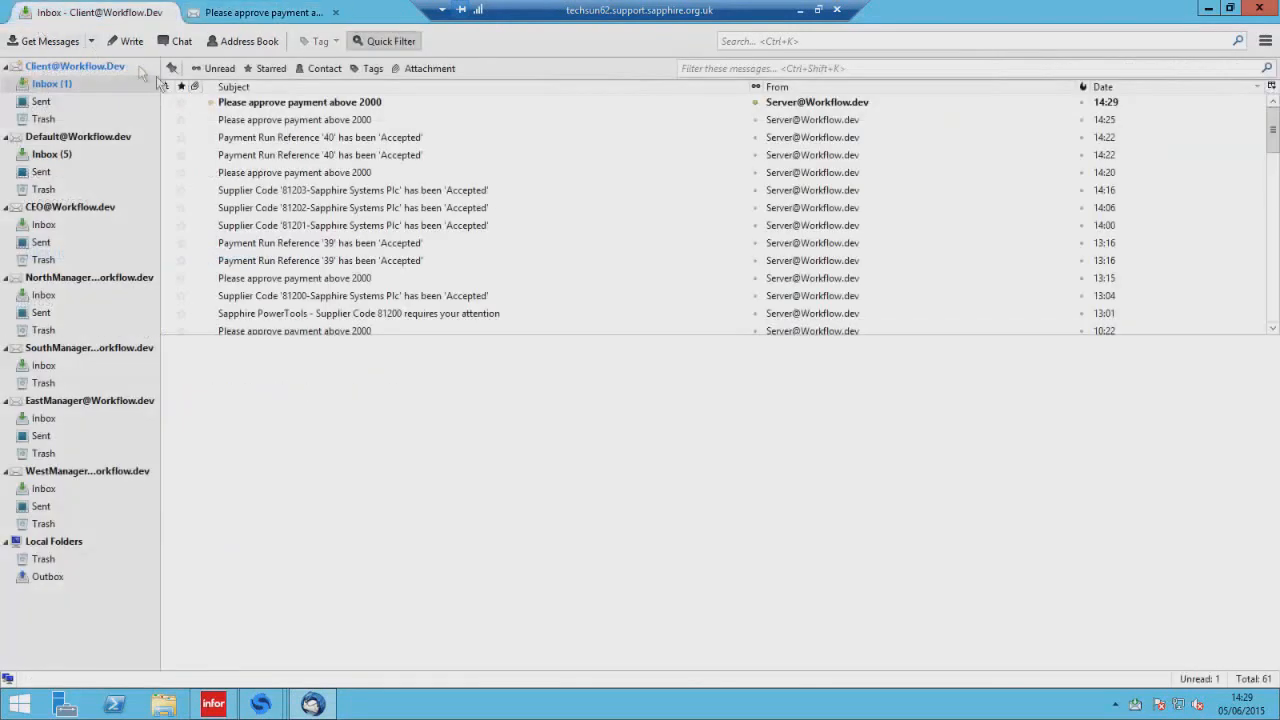
{"action": "double_click", "coordinate": [337, 103]}
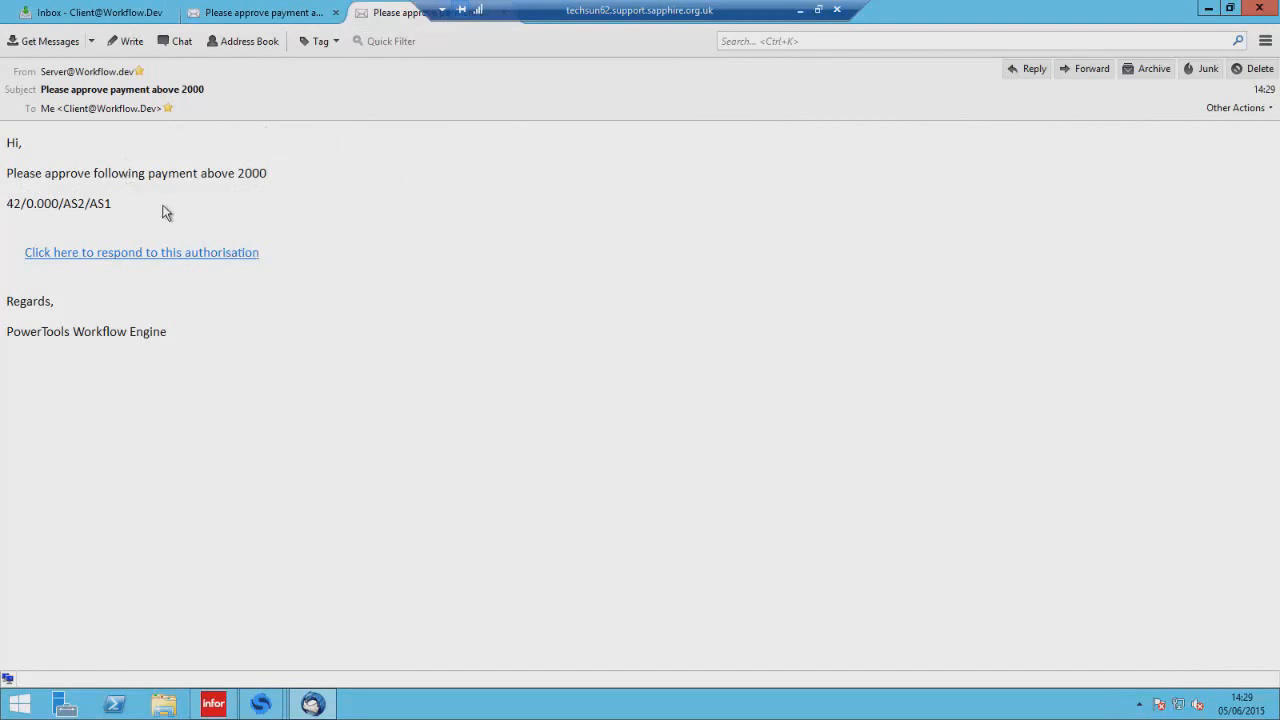
{"action": "left_click", "coordinate": [86, 255]}
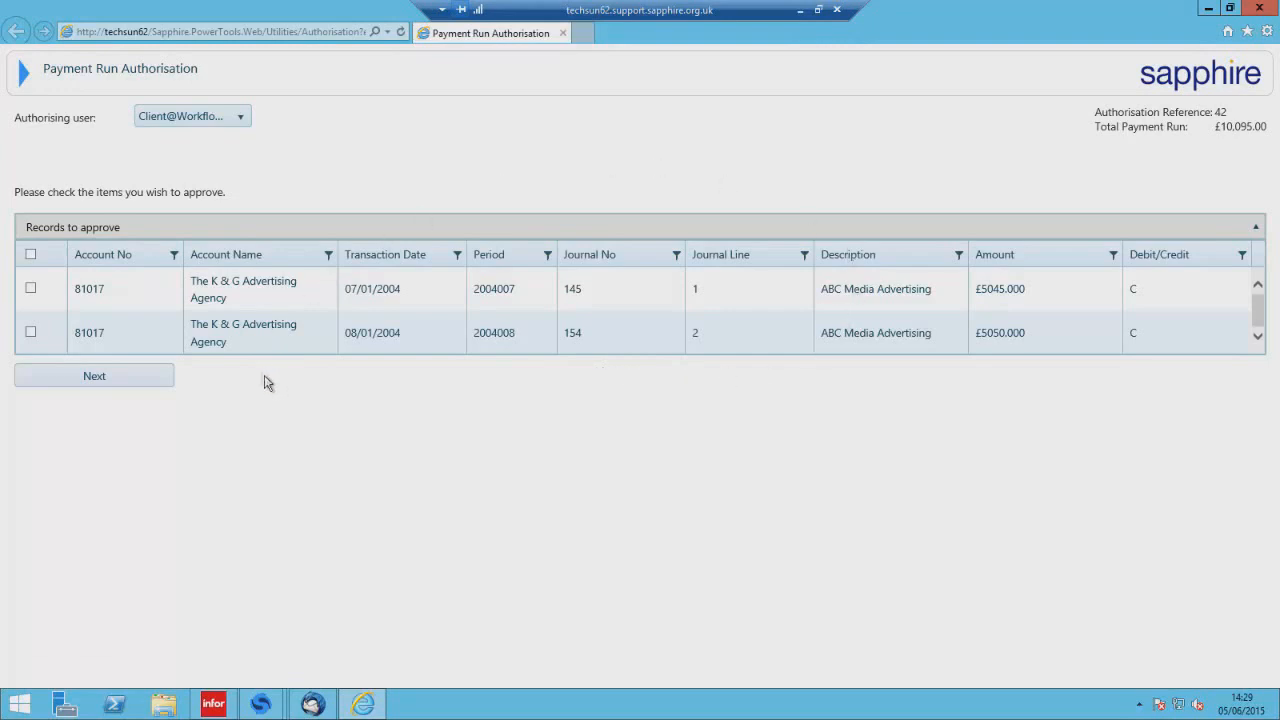
Select both payment records for approval and continue to the next page.
{"action": "left_click", "coordinate": [32, 257]}
{"action": "left_click", "coordinate": [31, 289]}
{"action": "left_click", "coordinate": [90, 380]}
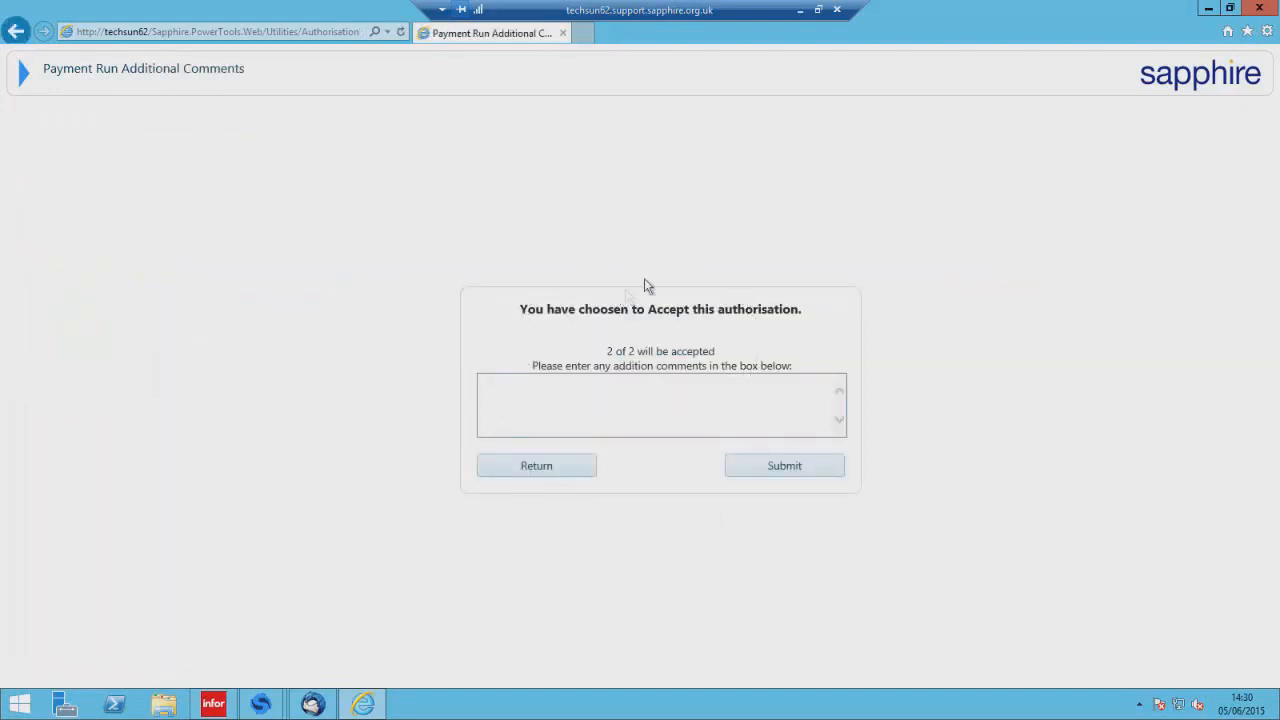
Enter the comment Approved and submit the authorisation acceptance.
{"action": "left_click", "coordinate": [613, 395]}
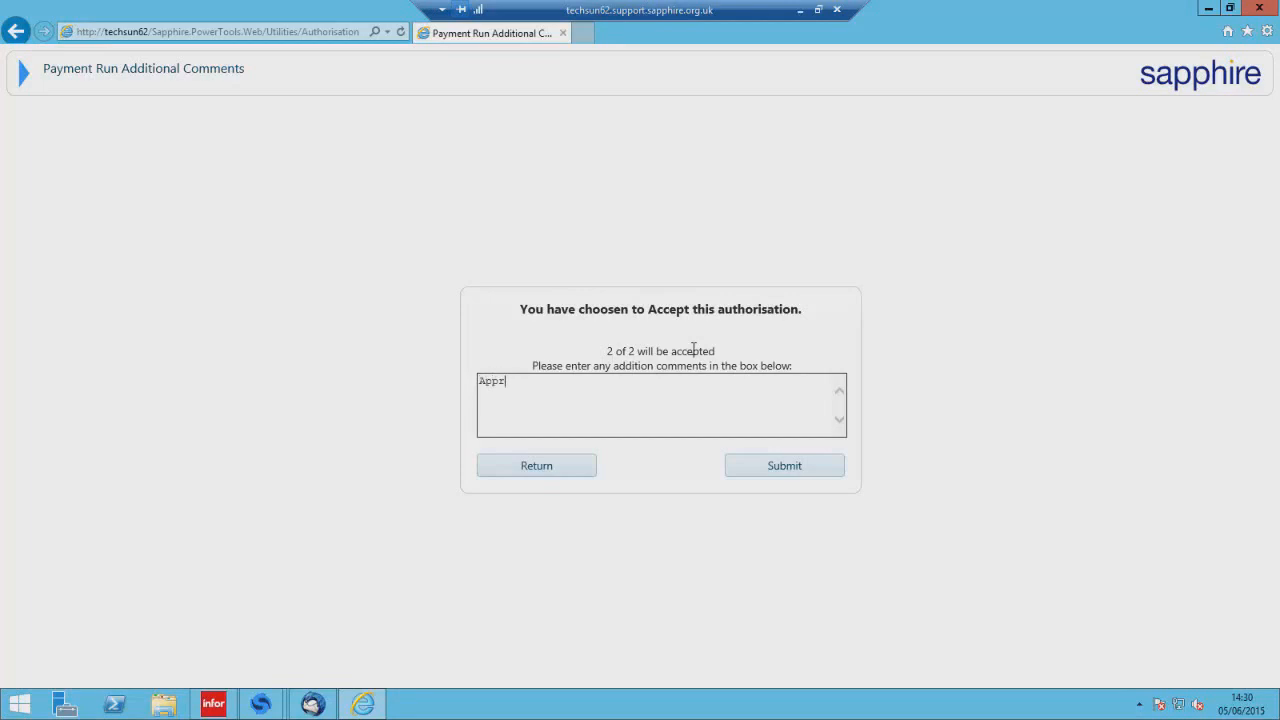
{"action": "left_click", "coordinate": [772, 468]}
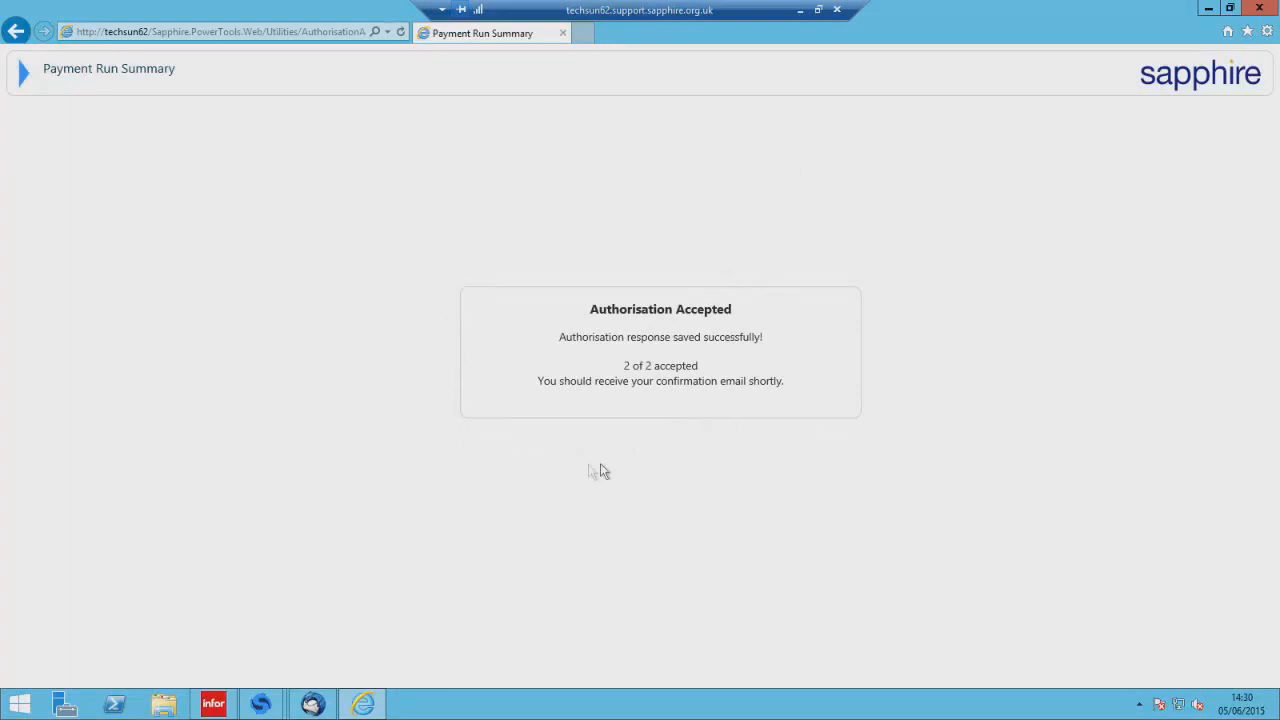
Switch to SunSystems, search the menu for account and open Account Inquiry.
{"action": "left_click", "coordinate": [216, 706]}
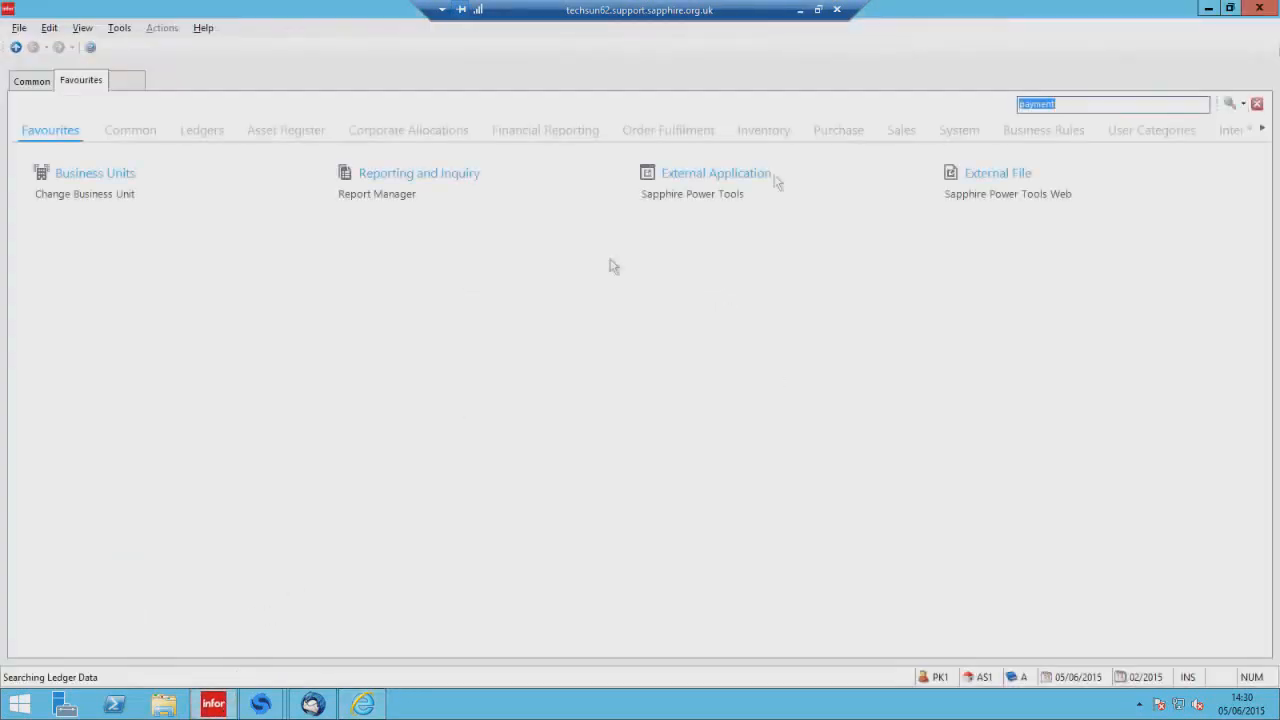
{"action": "left_click_drag", "start_coordinate": [1060, 104], "coordinate": [1016, 103]}
{"action": "type", "text": "acco"}
{"action": "key", "text": "Return"}
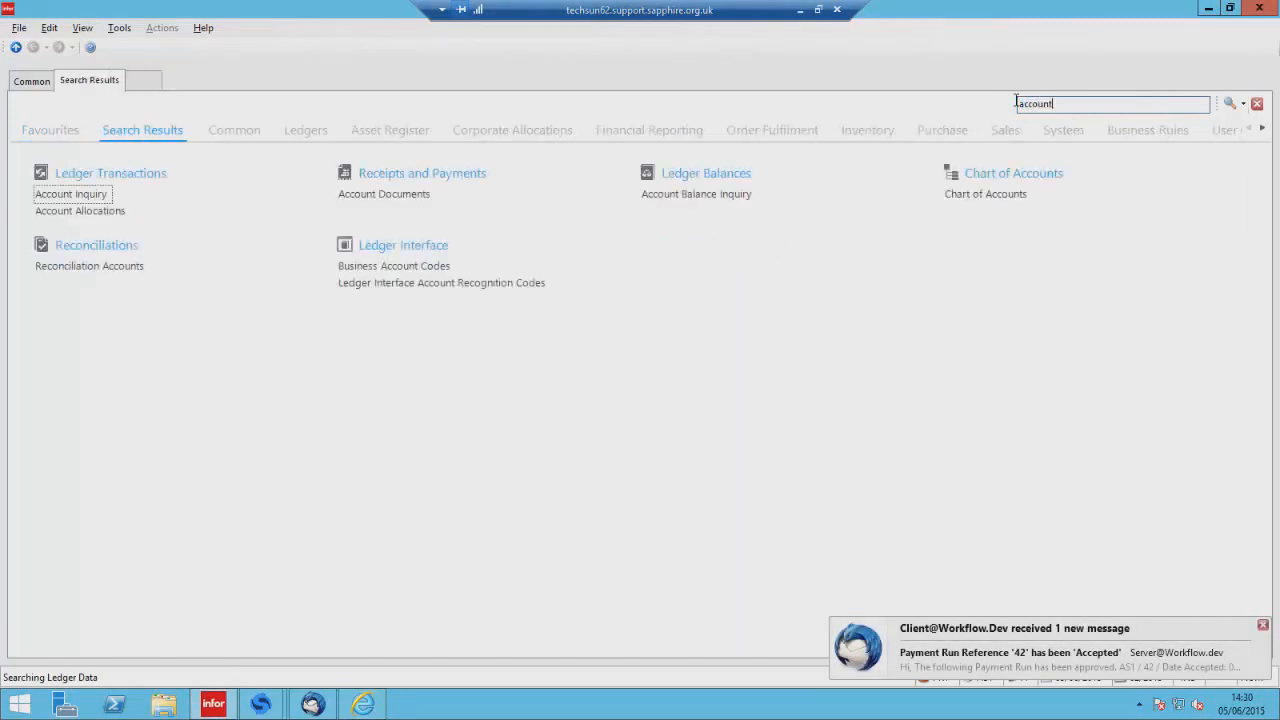
{"action": "left_click", "coordinate": [90, 197]}
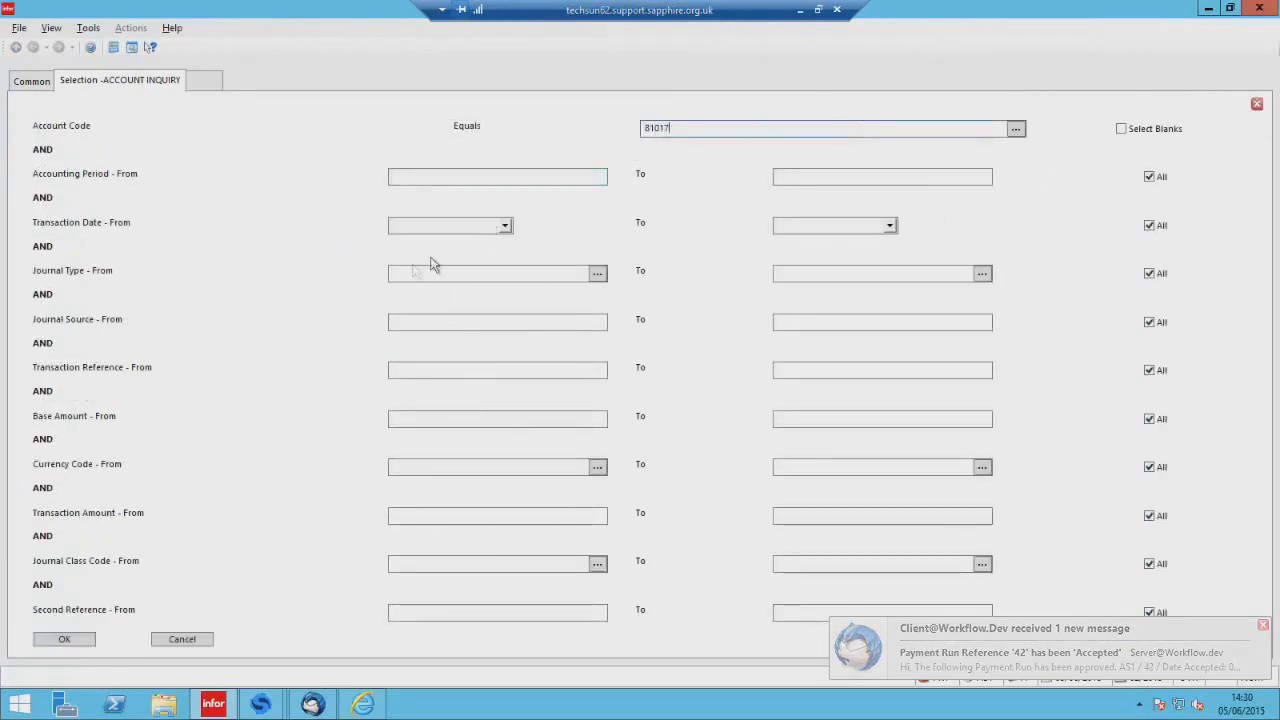
Run the account inquiry for account code 81017.
{"action": "left_click", "coordinate": [505, 228]}
{"action": "left_click", "coordinate": [509, 318]}
{"action": "left_click", "coordinate": [509, 318]}
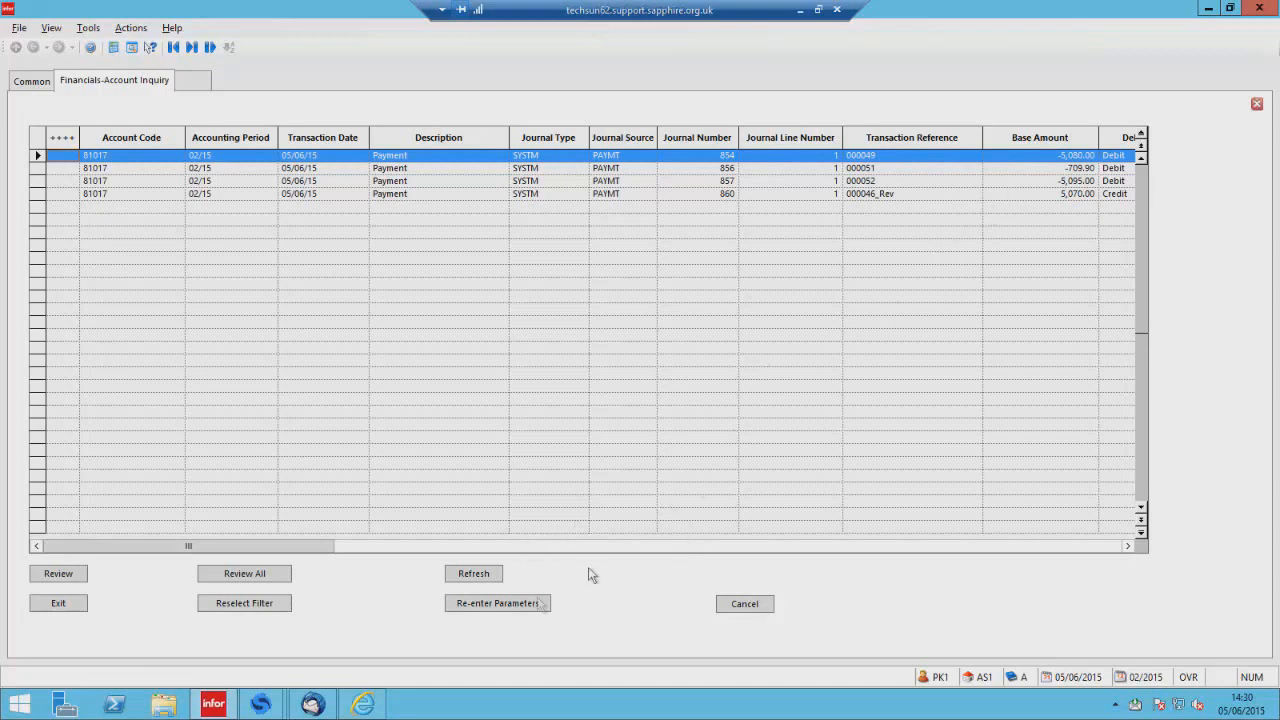
Switch to Thunderbird and open the Payment Run Reference '42' has been 'Accepted' email from the inbox.
{"action": "left_click", "coordinate": [312, 704]}
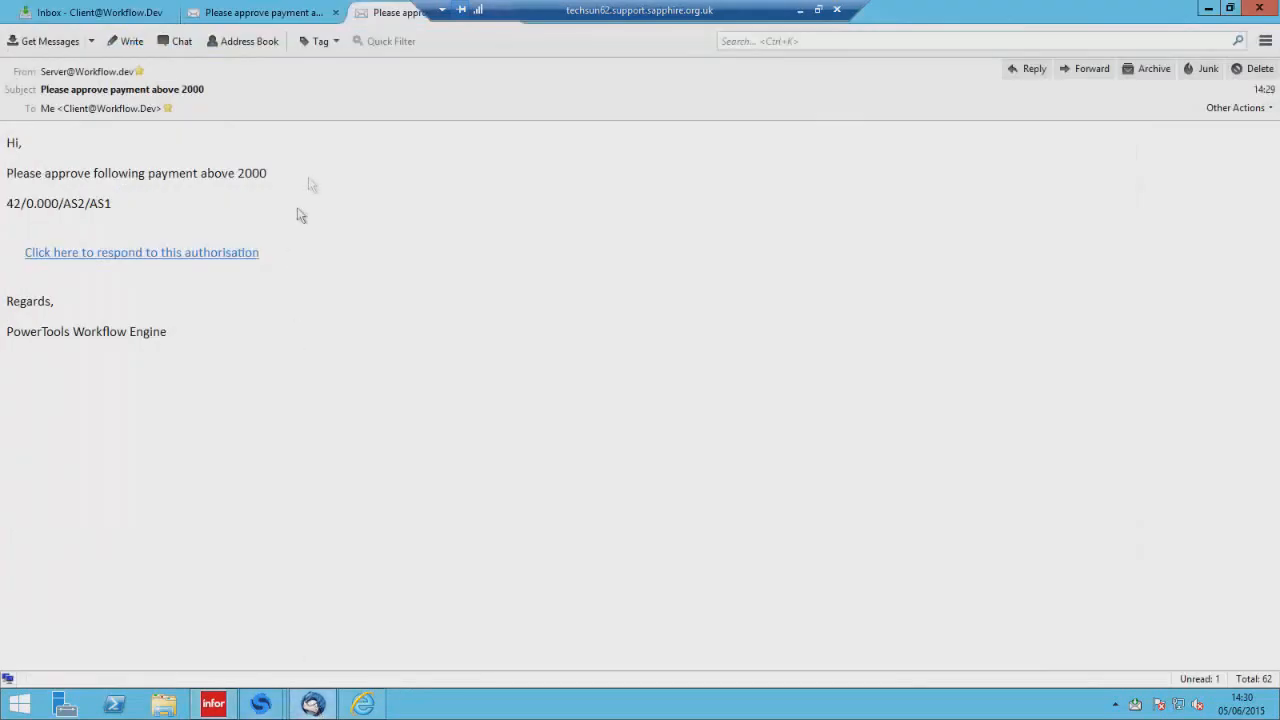
{"action": "left_click", "coordinate": [66, 22]}
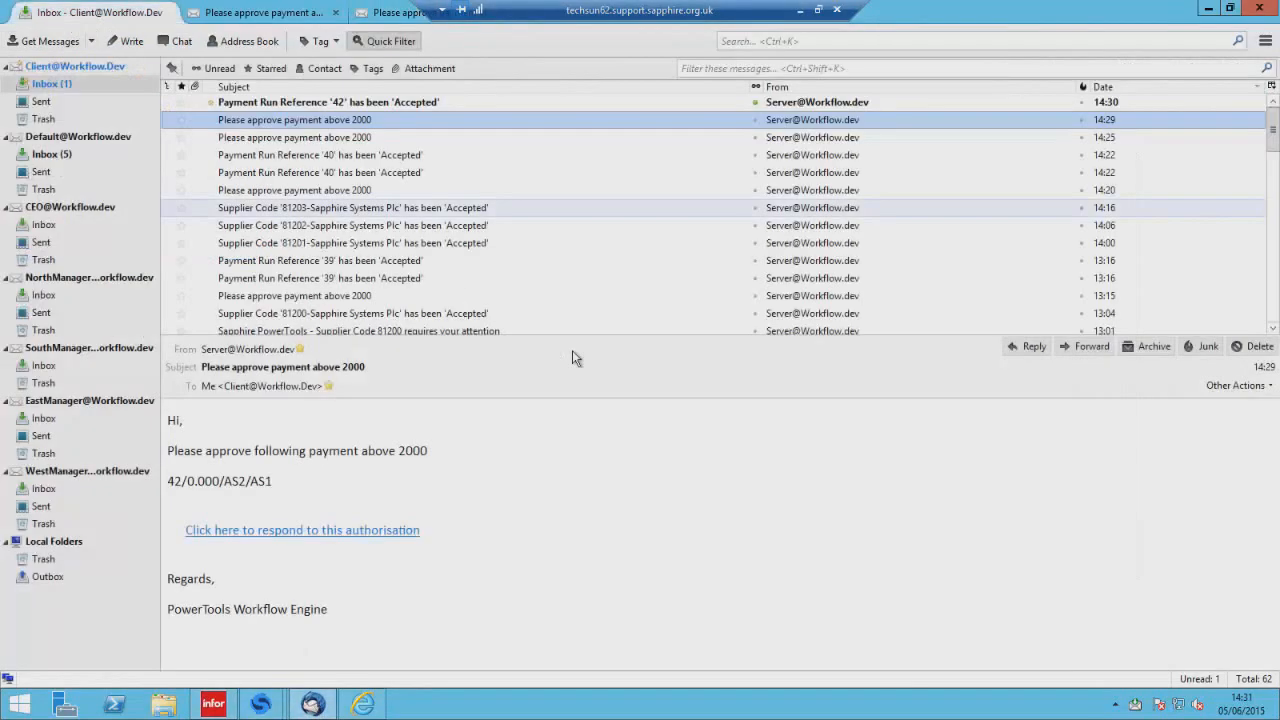
{"action": "double_click", "coordinate": [457, 102]}
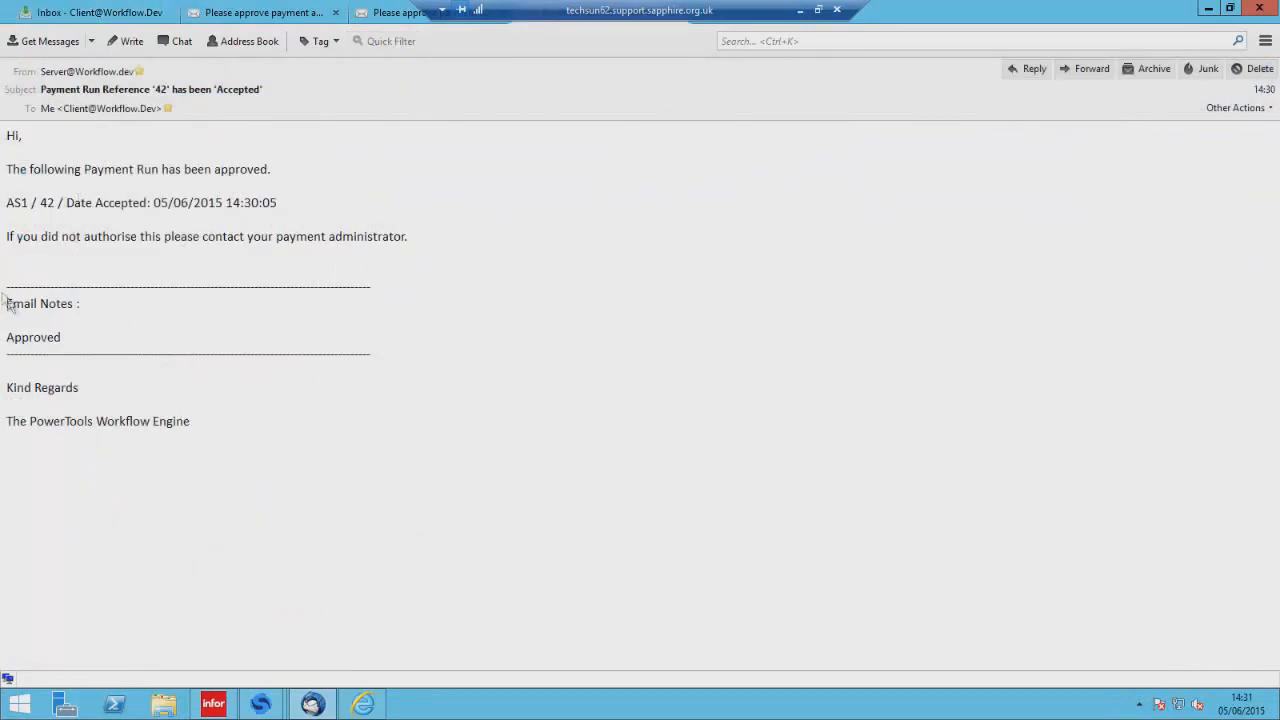
{"action": "left_click", "coordinate": [88, 8]}
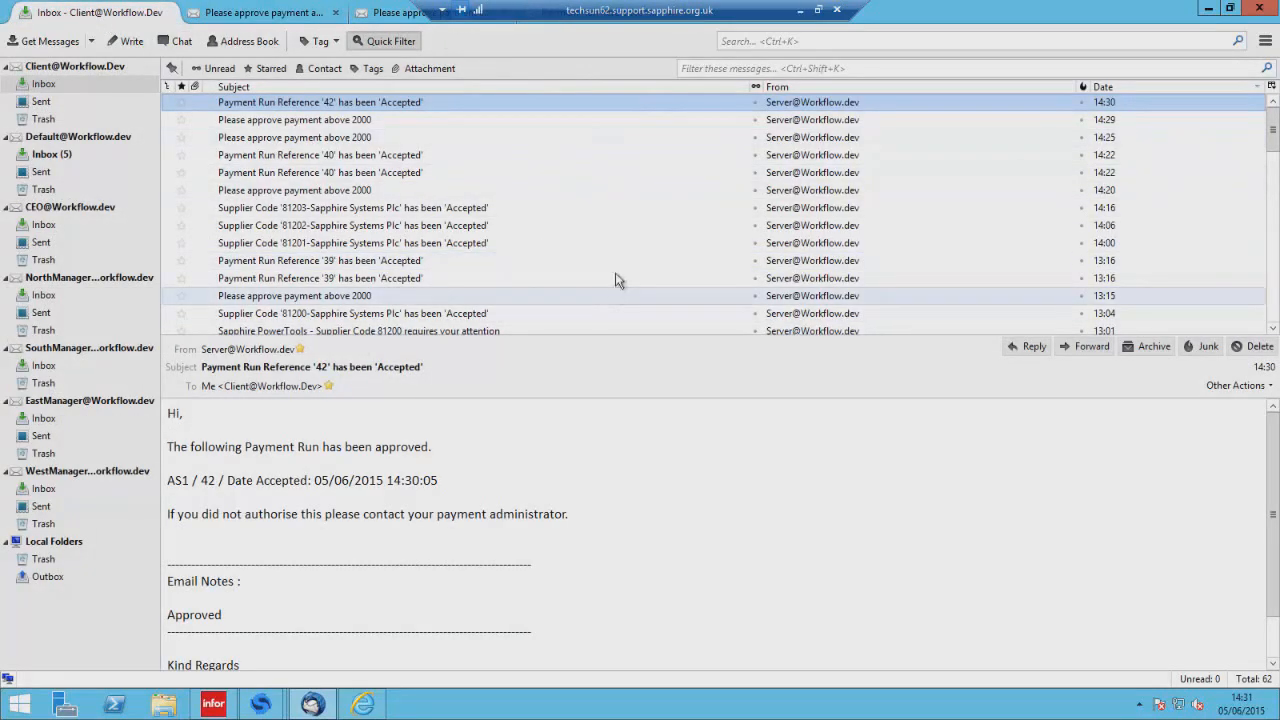
Close Thunderbird and cancel the attempt to exit SunSystems.
{"action": "left_click", "coordinate": [1257, 10]}
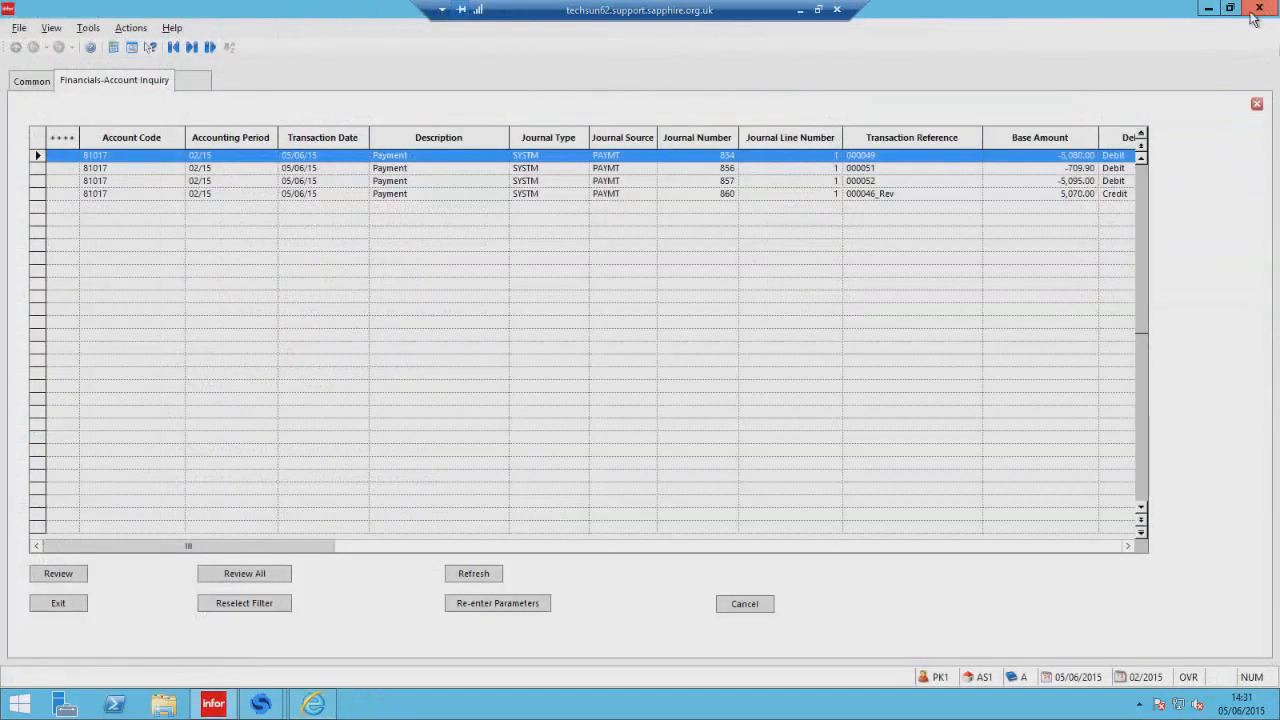
{"action": "left_click", "coordinate": [1271, 10]}
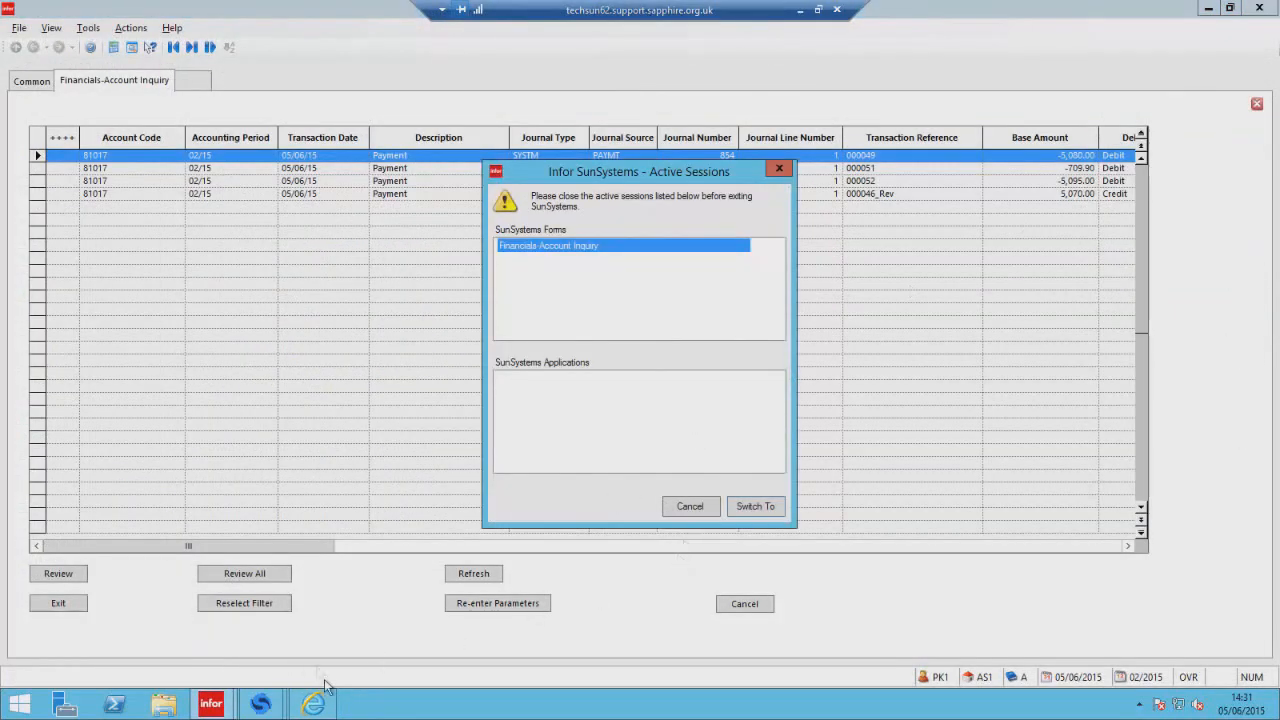
{"action": "left_click", "coordinate": [689, 506]}
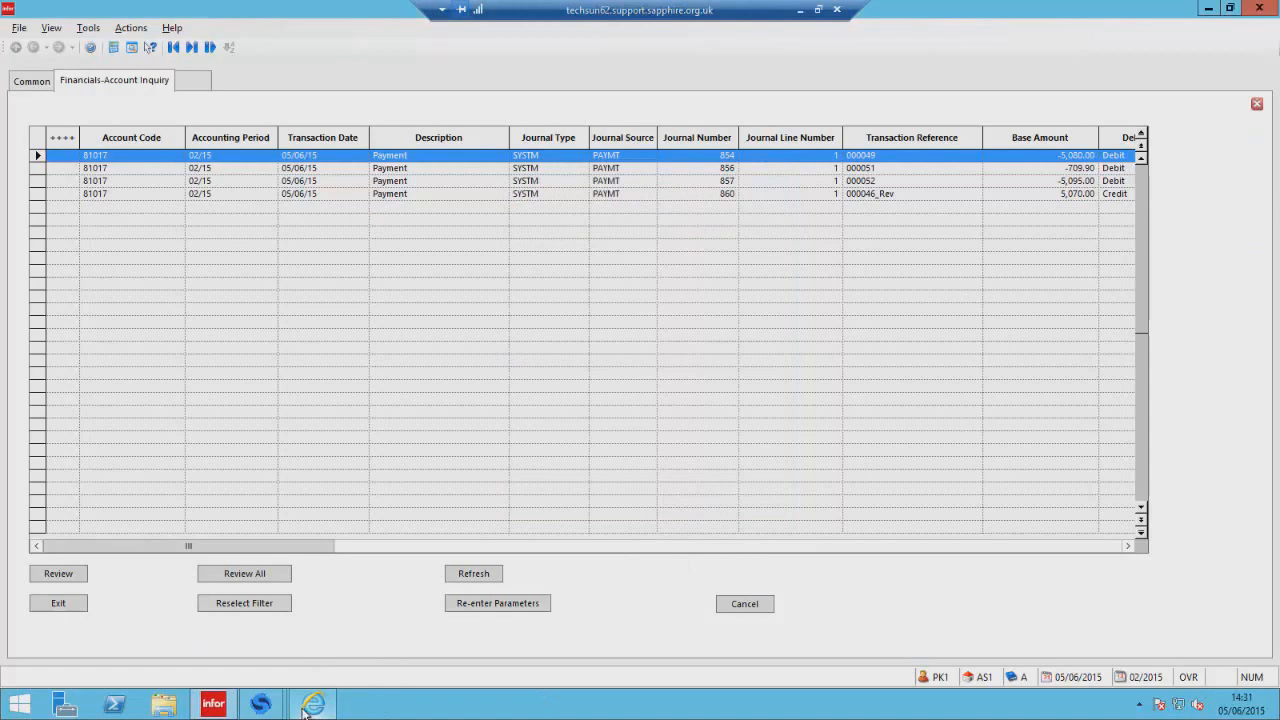
Switch to Power Tools, review the Payment Run Approval Initiation workflow design, and go back to the selection.
{"action": "mouse_move", "coordinate": [260, 705]}
{"action": "left_click", "coordinate": [214, 630]}
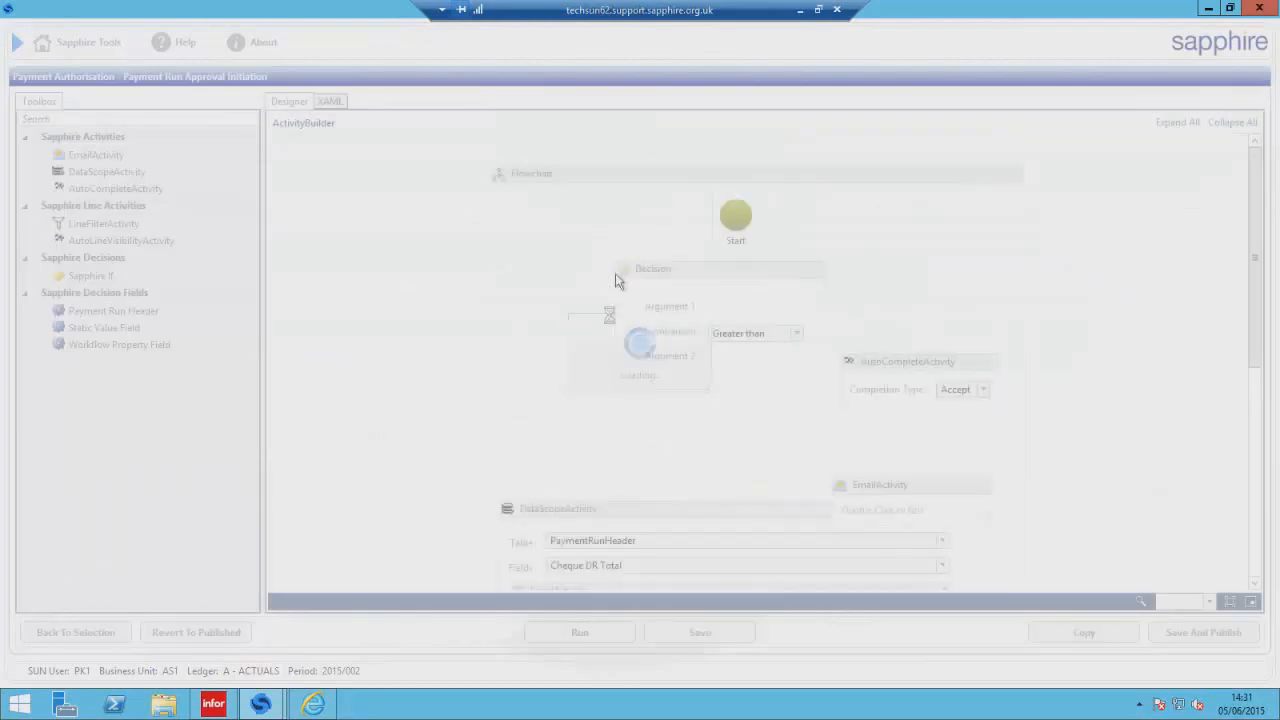
{"action": "scroll", "coordinate": [841, 271], "scroll_direction": "down", "scroll_amount": 5}
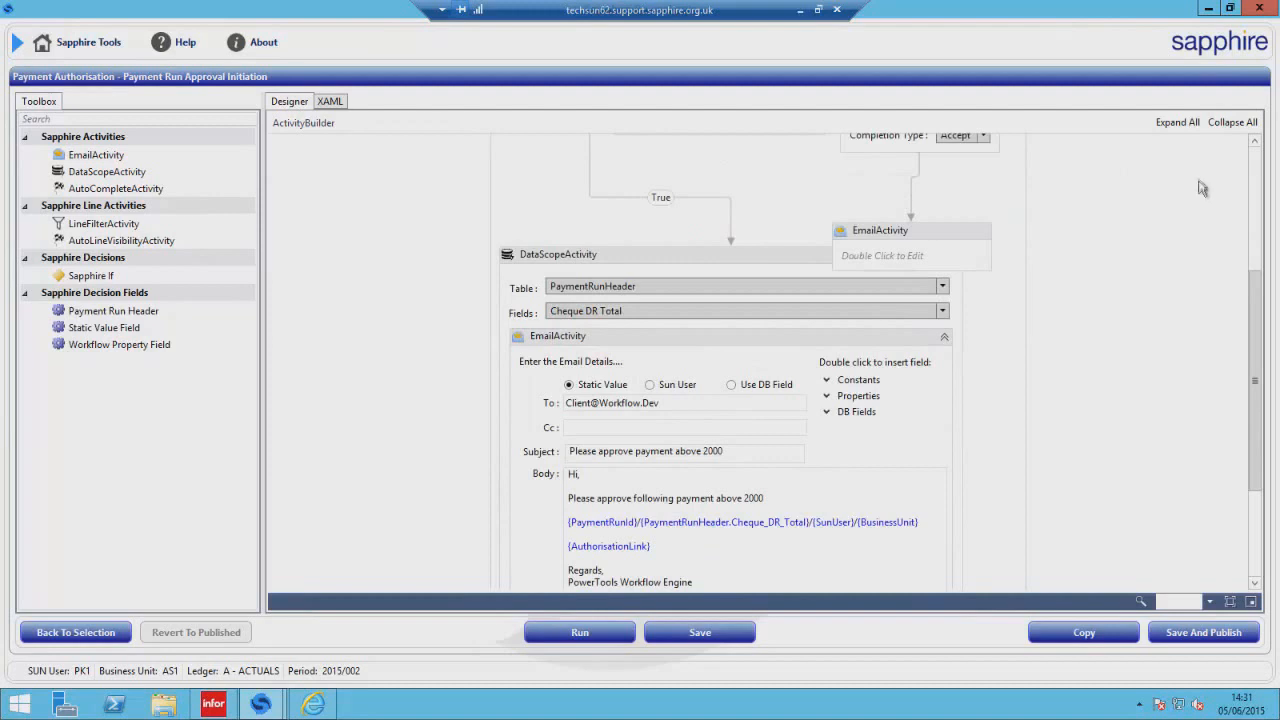
{"action": "left_click", "coordinate": [1256, 171]}
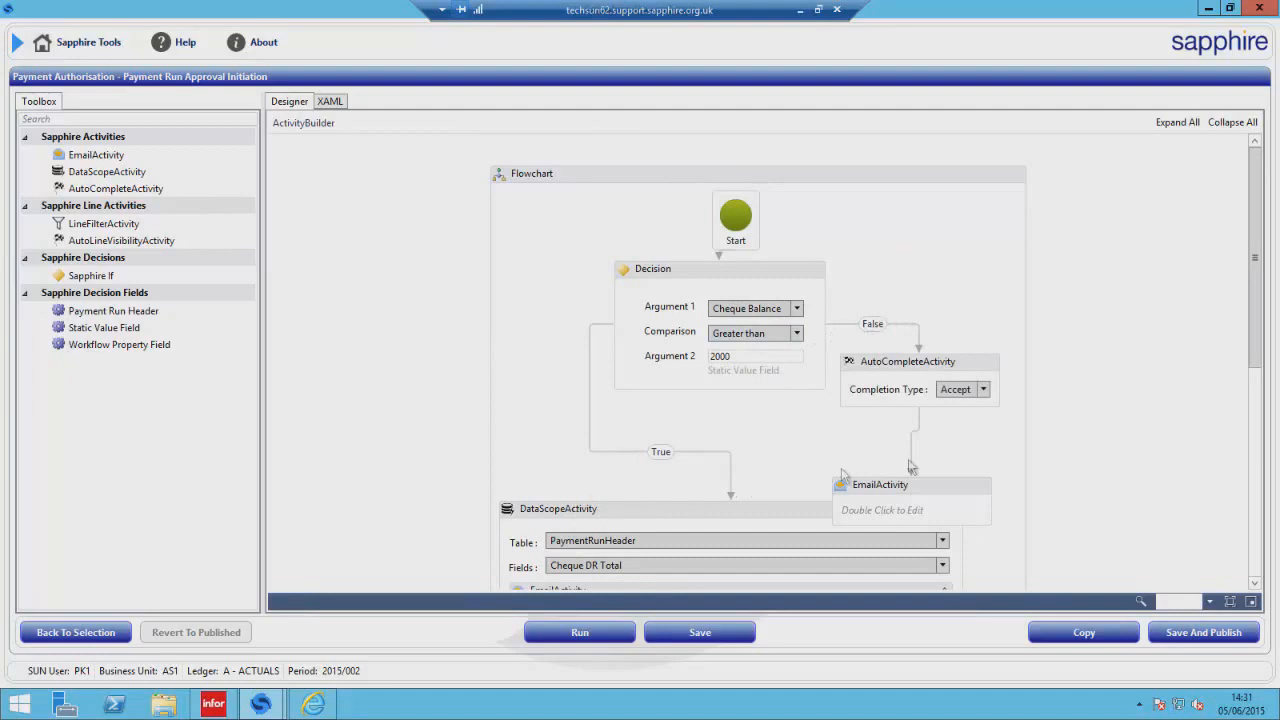
{"action": "left_click_drag", "start_coordinate": [1259, 311], "coordinate": [1264, 410]}
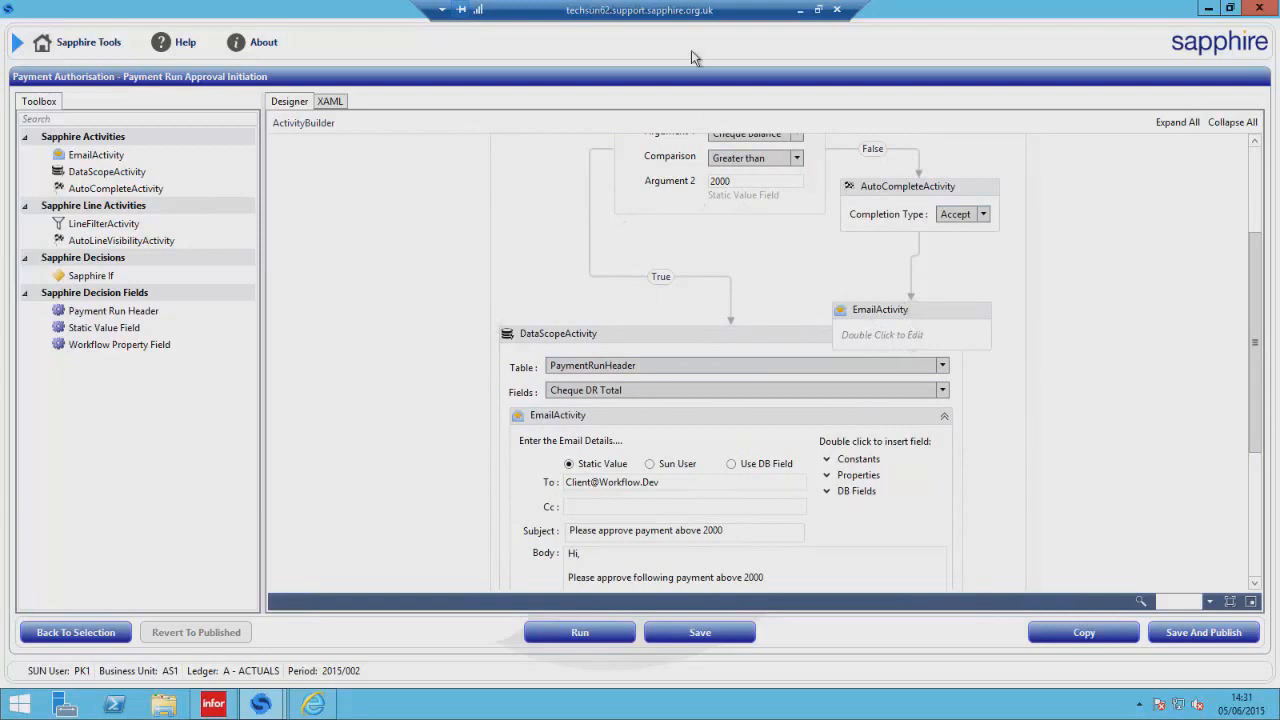
{"action": "left_click", "coordinate": [100, 632]}
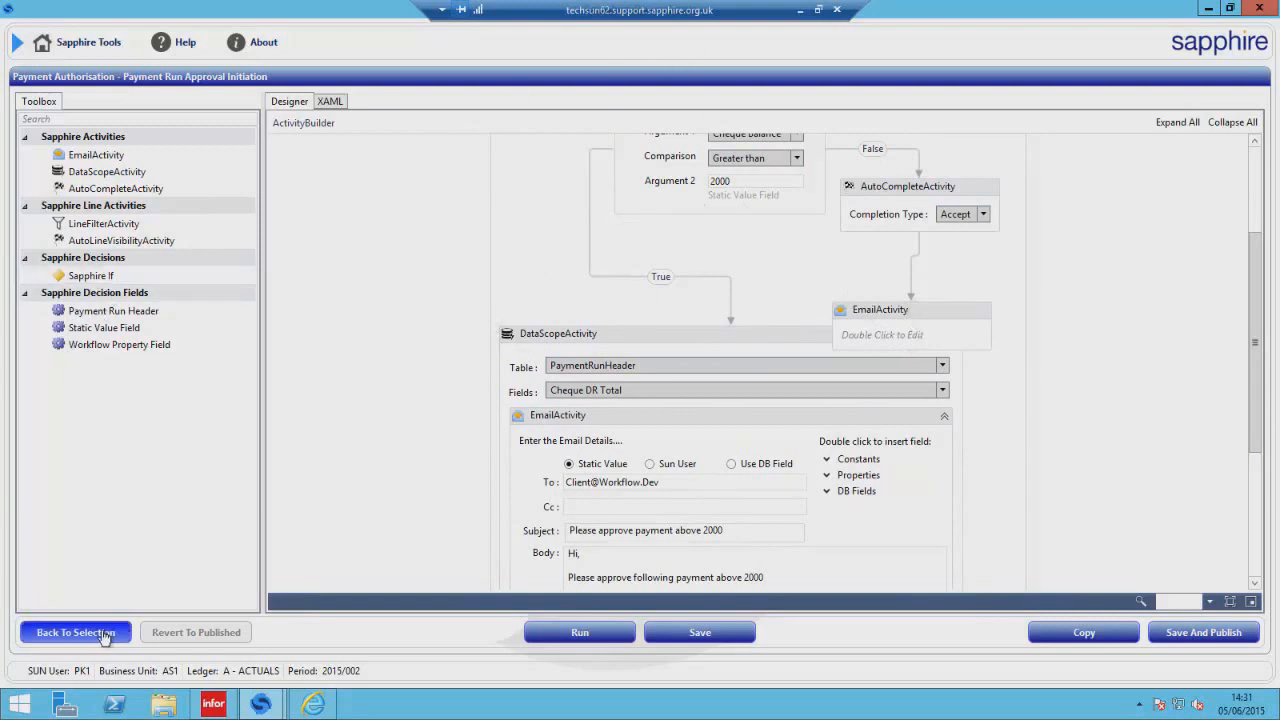